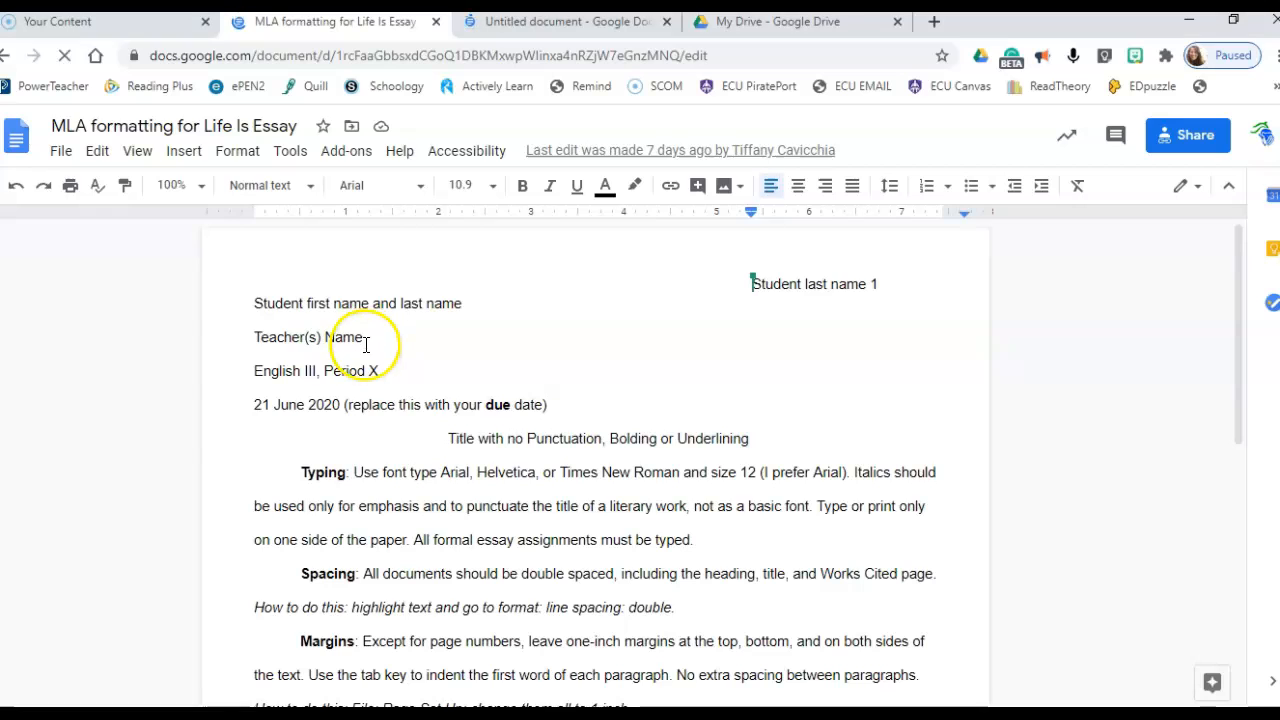
Append '(s)' to the 'Teacher(s) Name' heading line so it reads 'Teacher(s) Name(s)'
left_click(363, 337)
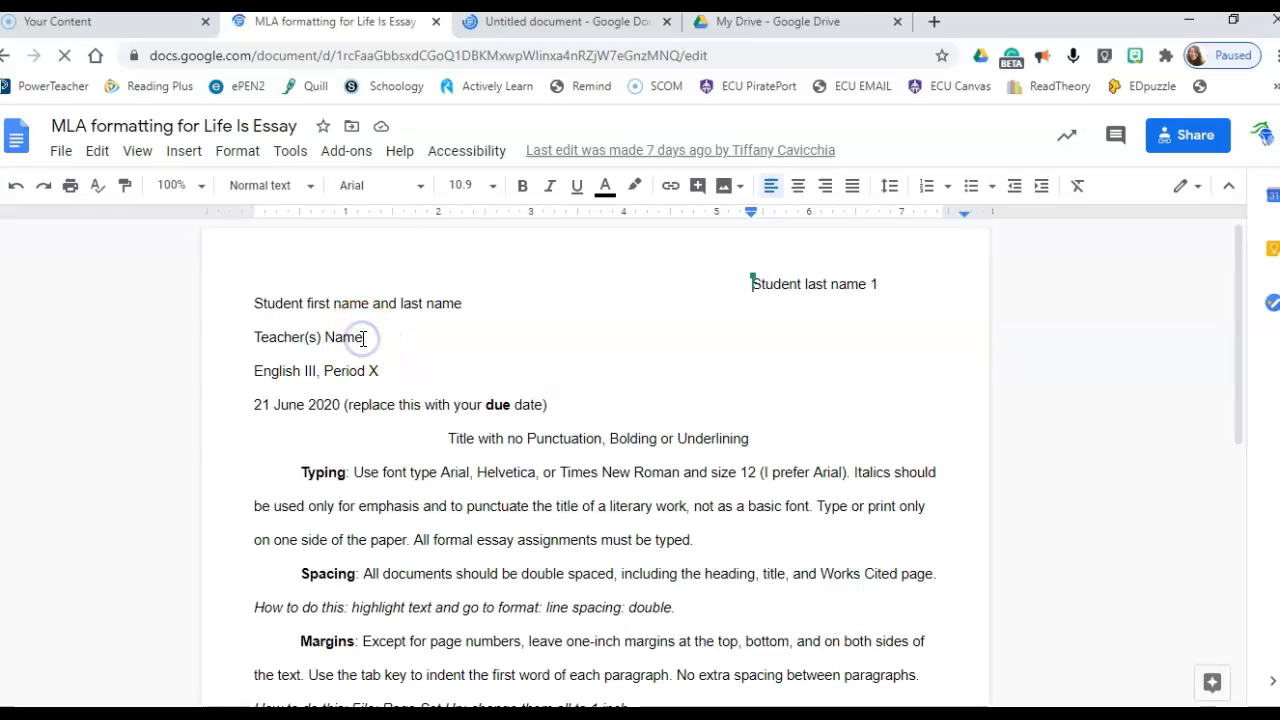
left_click(363, 337)
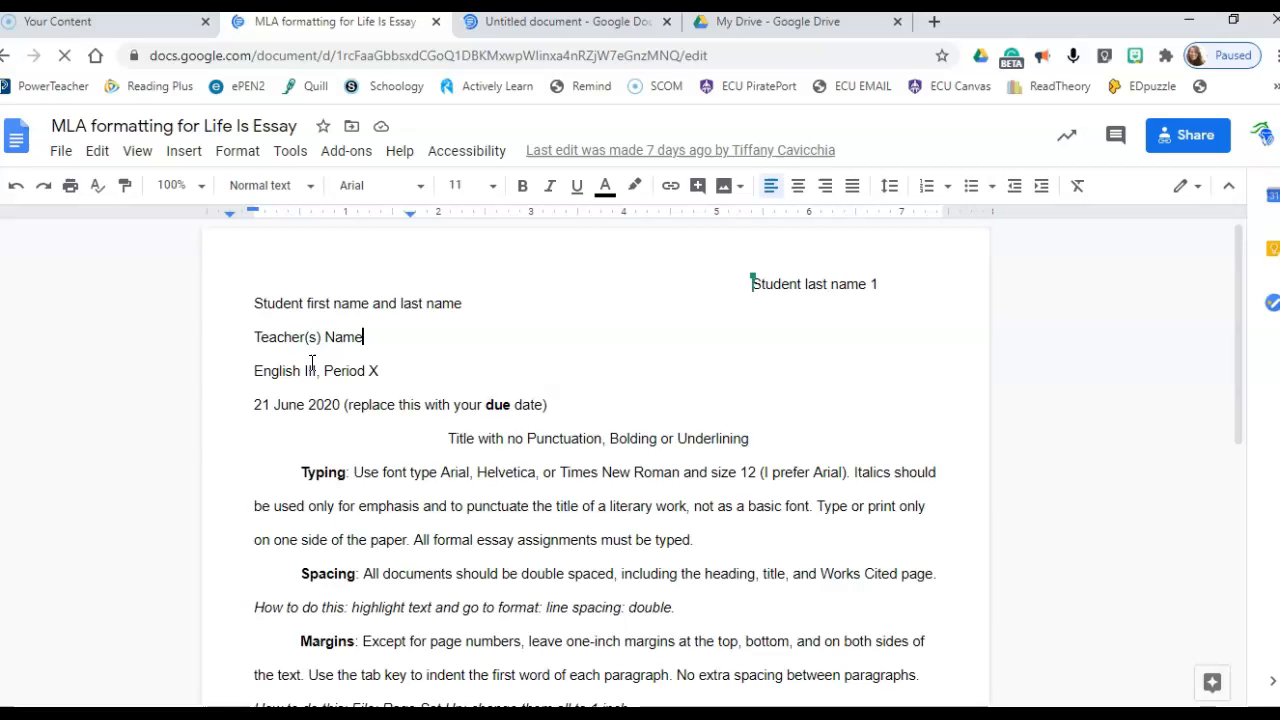
type("(s)")
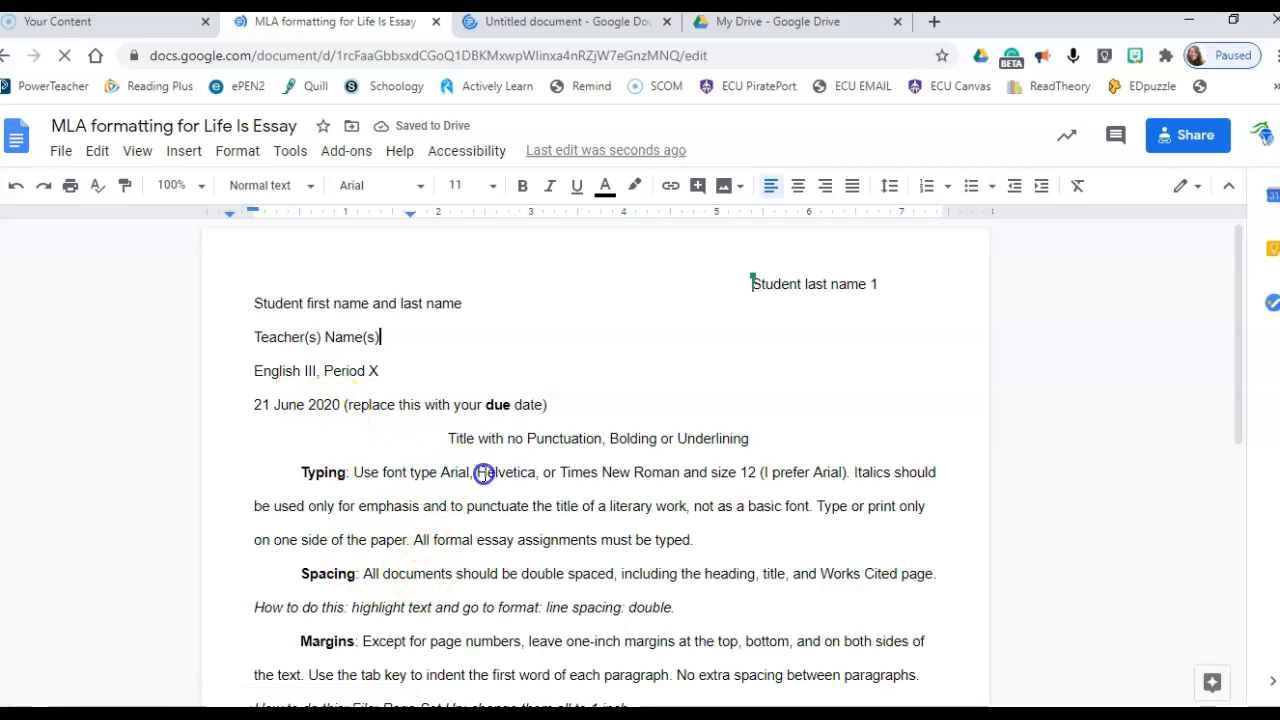
left_click_drag(617, 476, 677, 474)
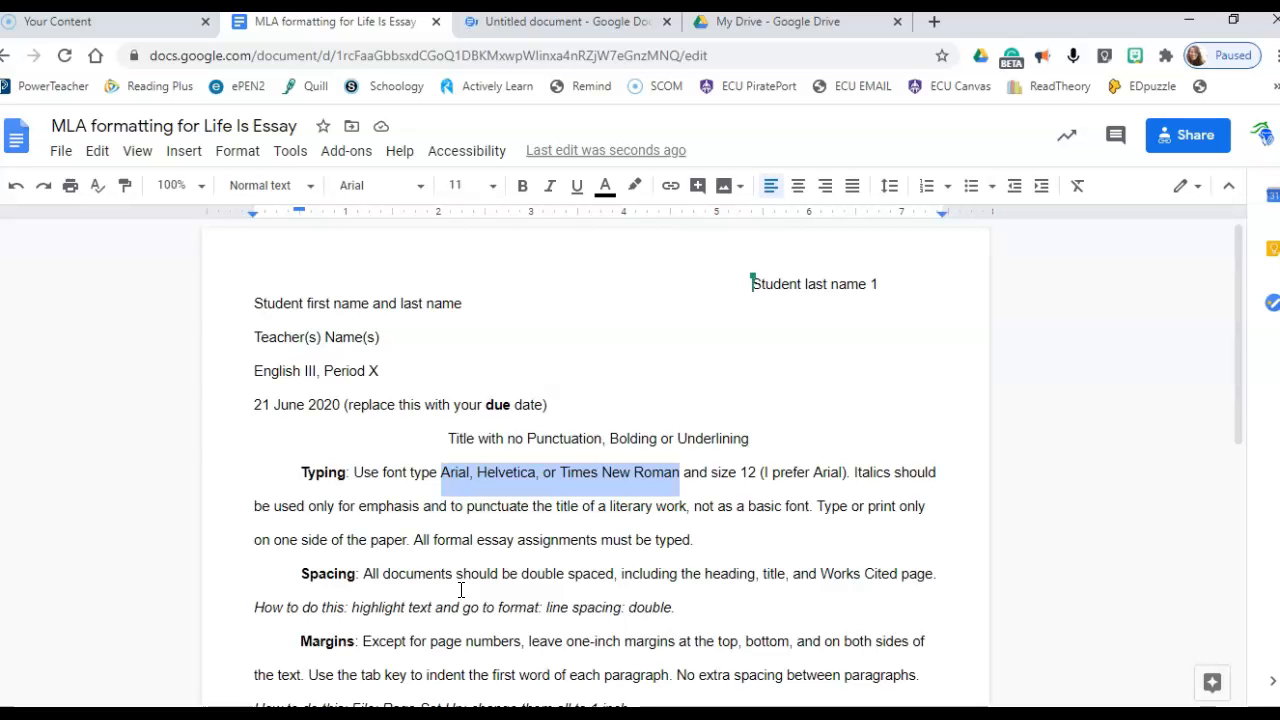
left_click(461, 590)
scroll(461, 588, "down", 3)
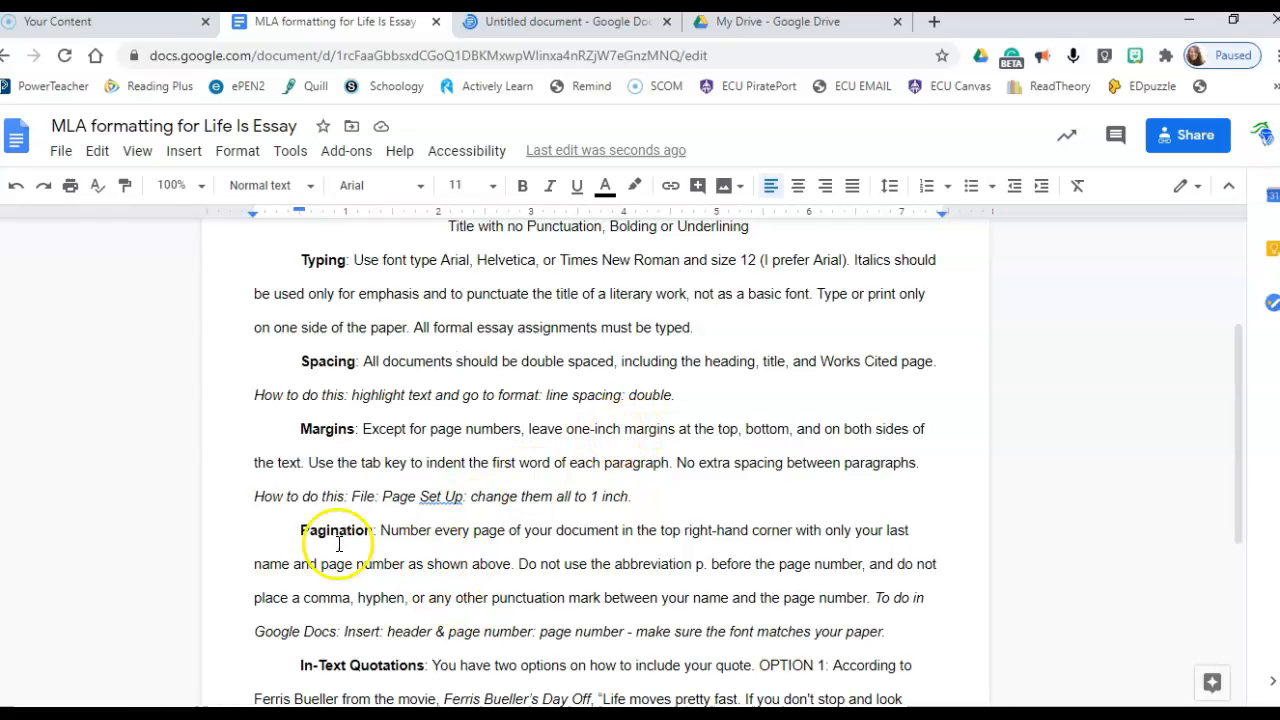
scroll(795, 494, "up", 3)
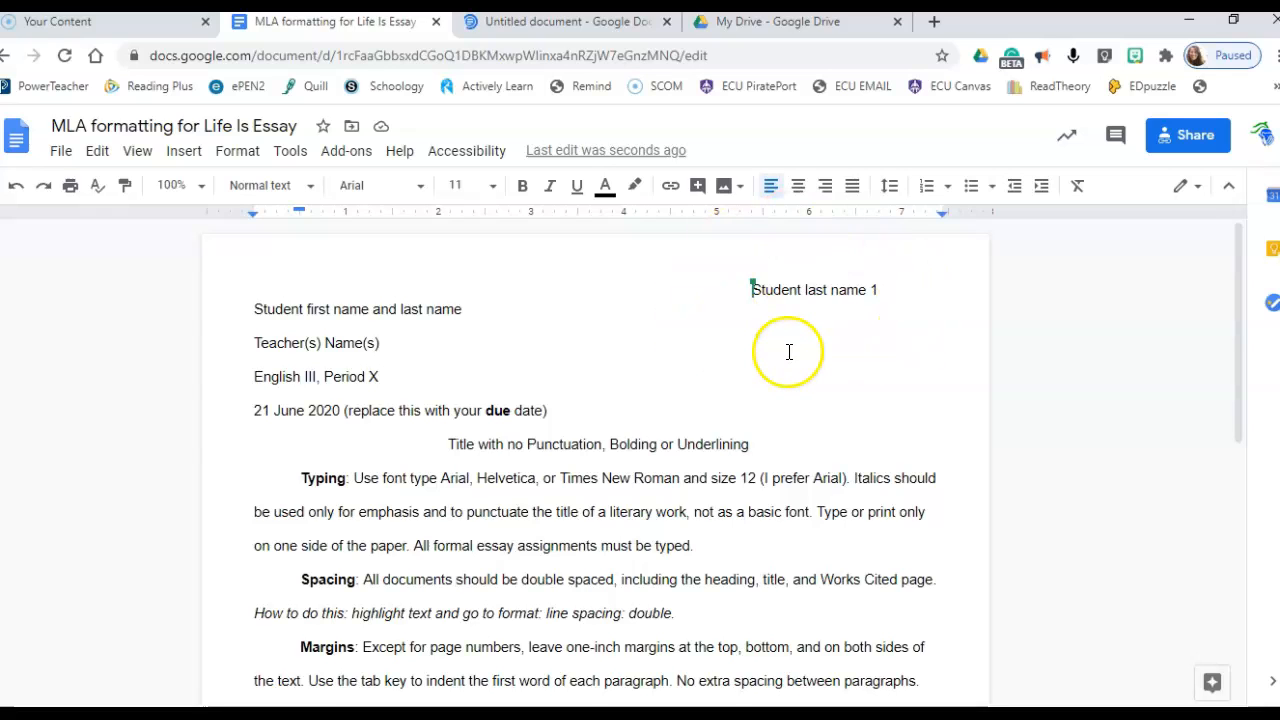
scroll(557, 520, "down", 3)
scroll(557, 524, "down", 2)
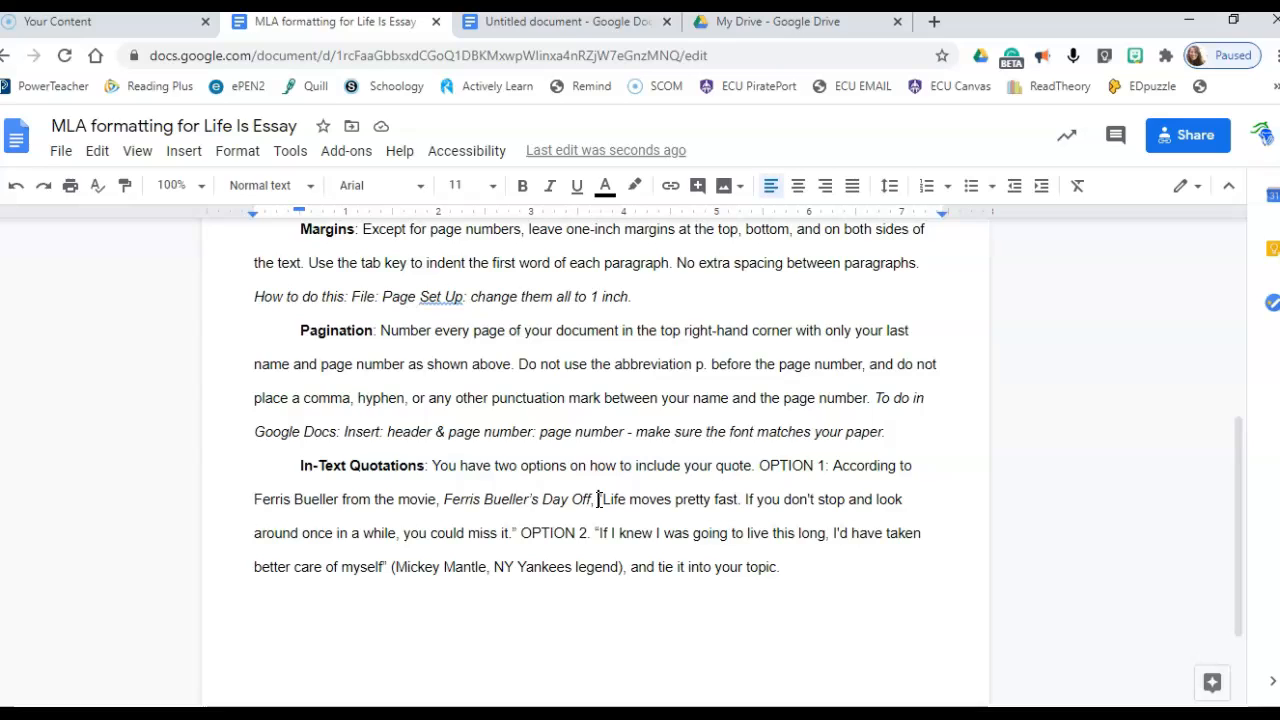
Insert 'says,' before the Ferris Bueller quotation, then check the quotation's closing 'it.”'
type("say ")
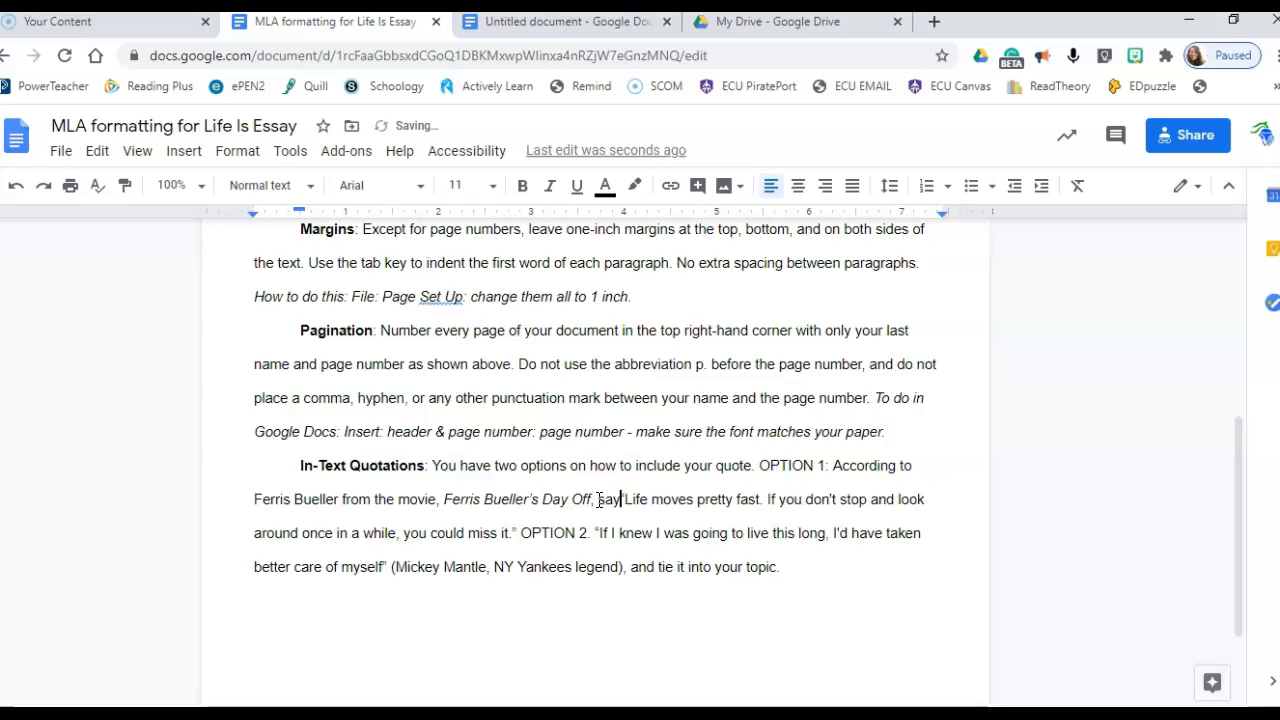
type(",")
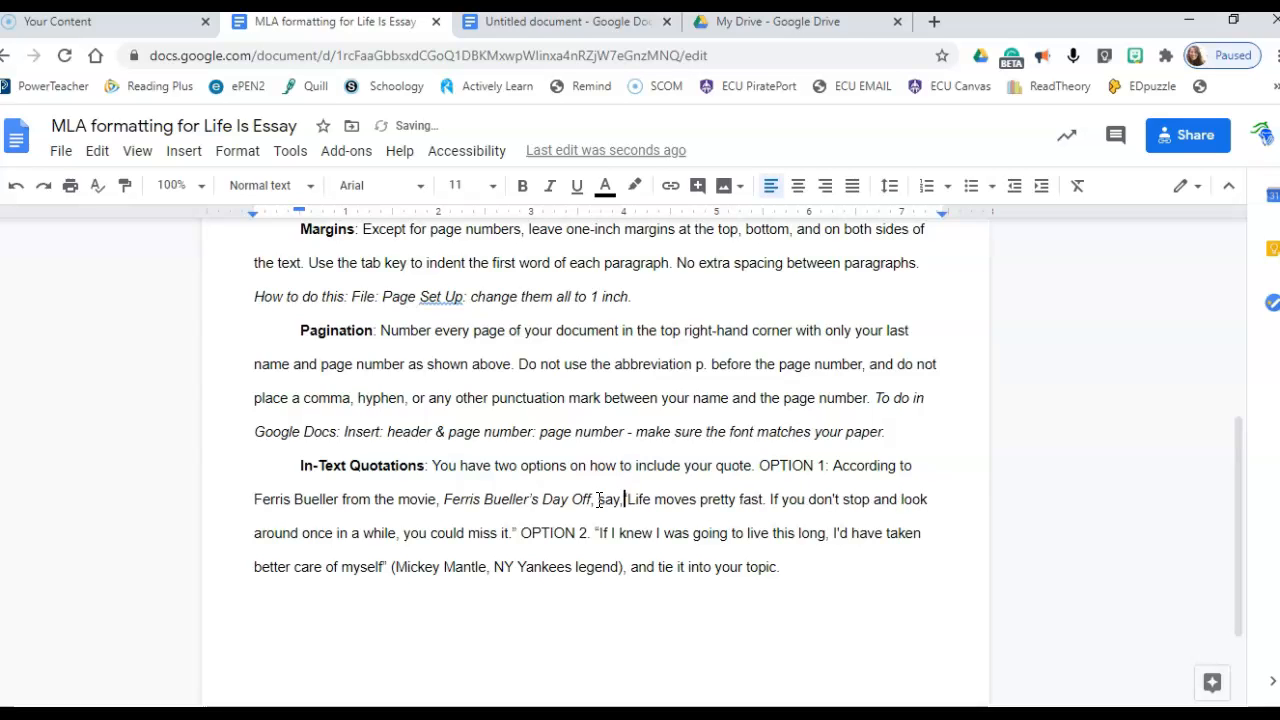
type(" \"")
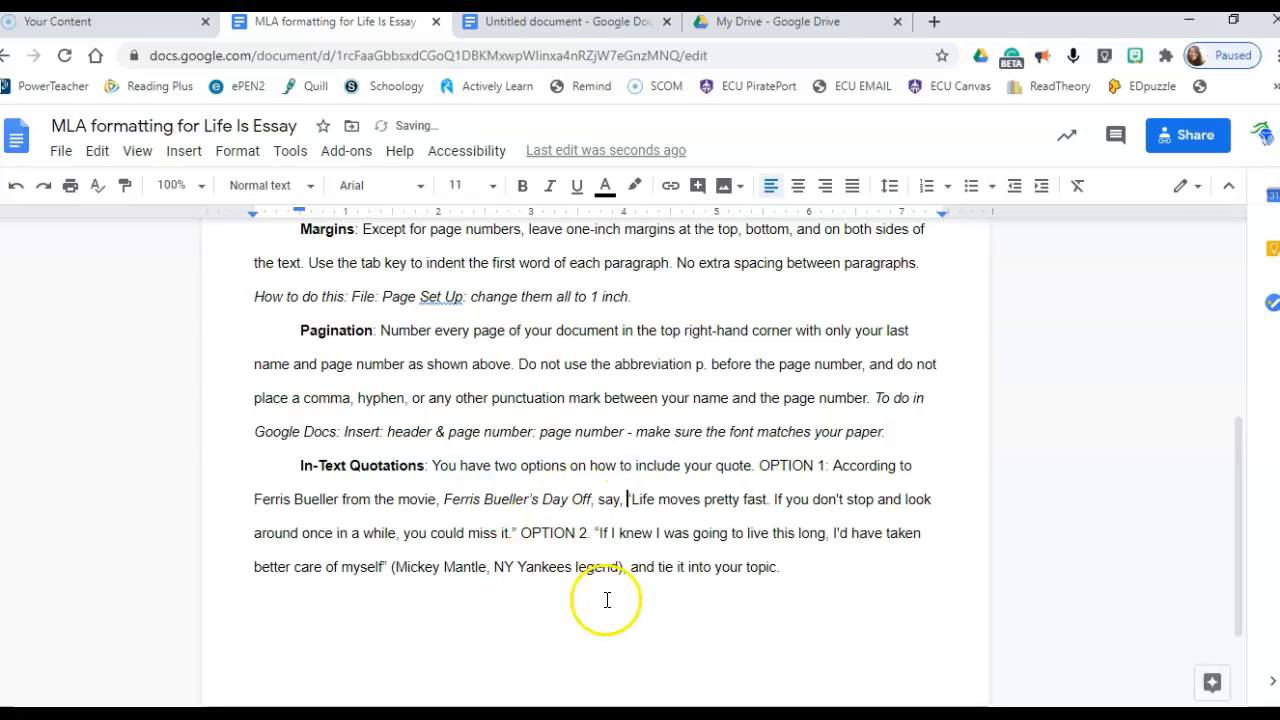
left_click(618, 498)
type("s")
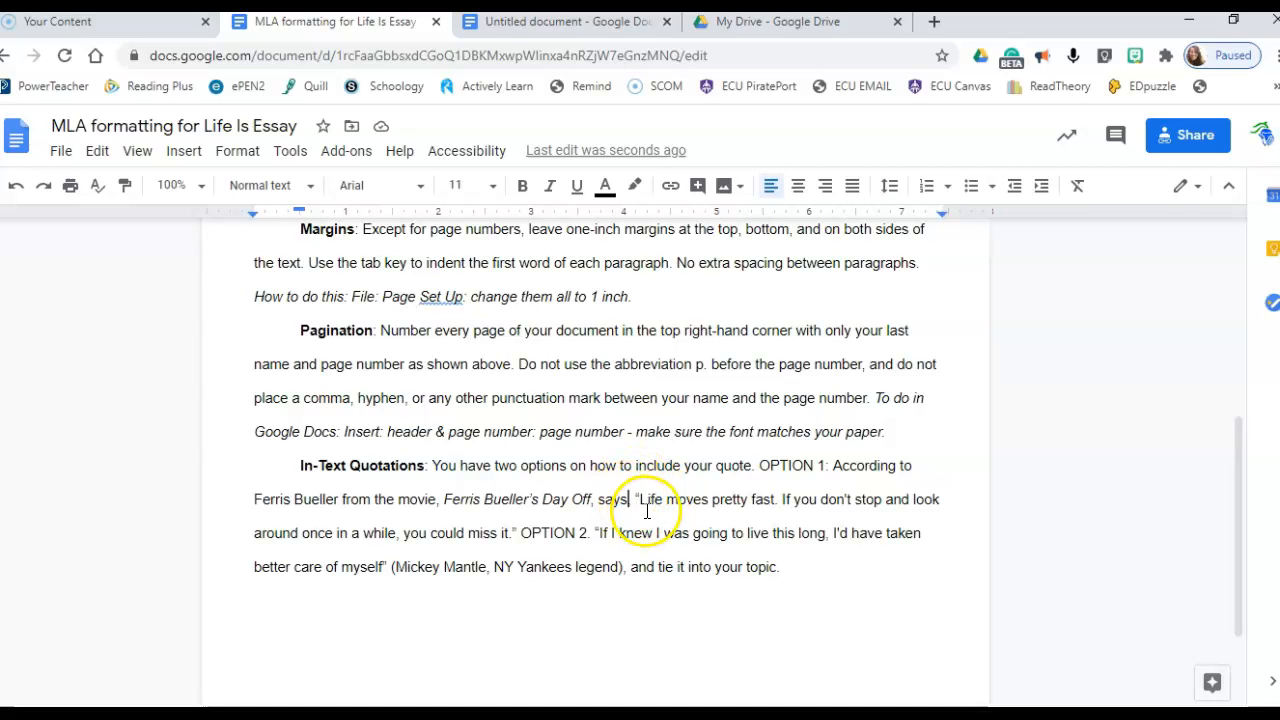
type(",")
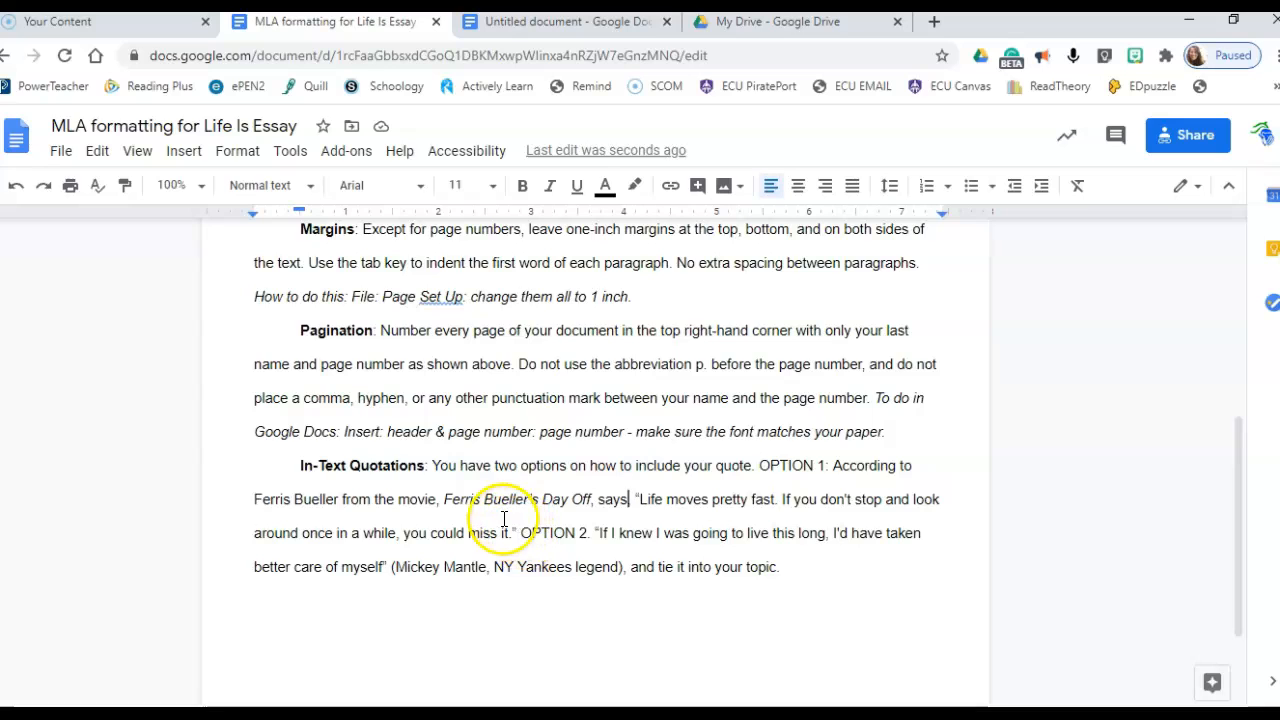
left_click_drag(499, 533, 515, 534)
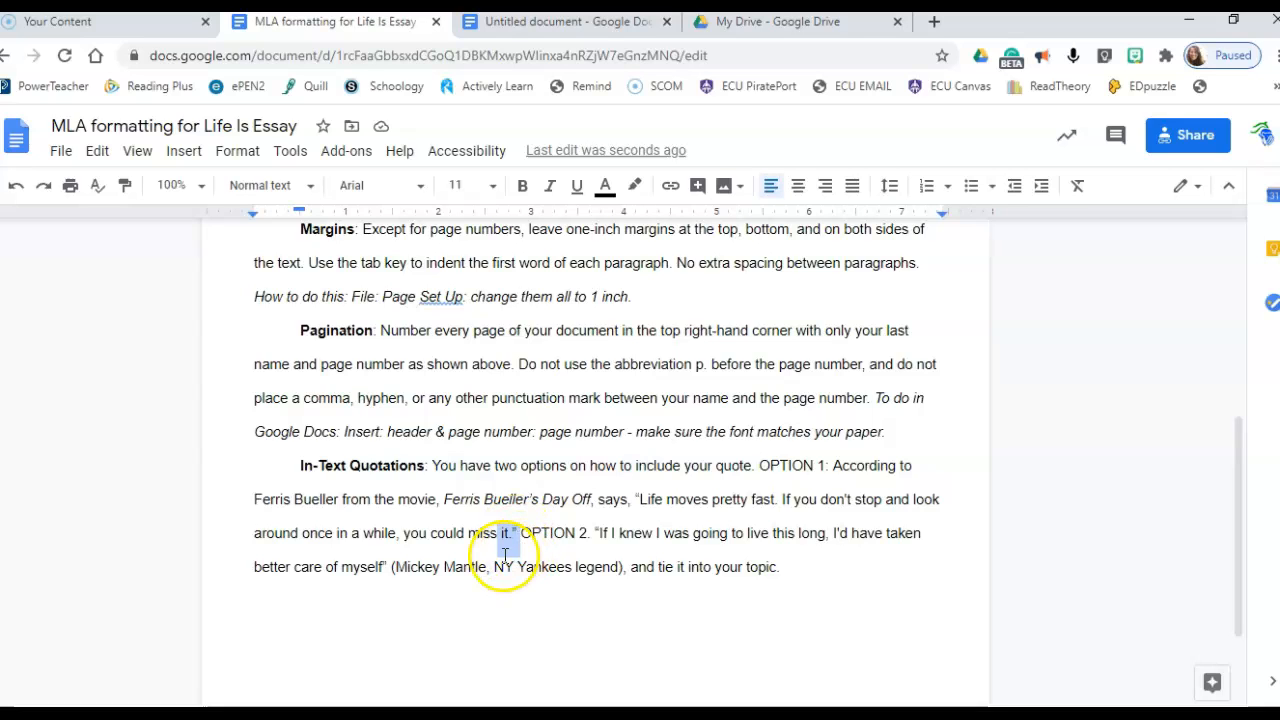
left_click(506, 556)
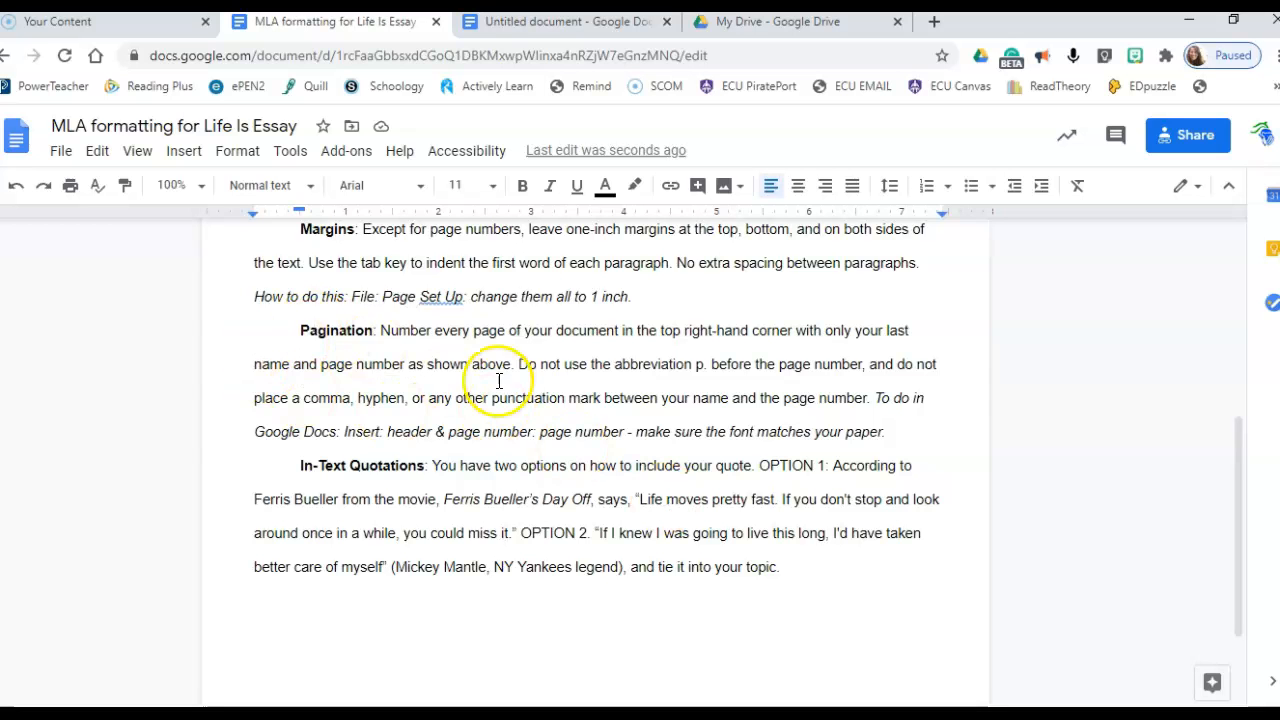
scroll(495, 380, "up", 4)
scroll(493, 380, "down", 1)
scroll(493, 380, "down", 3)
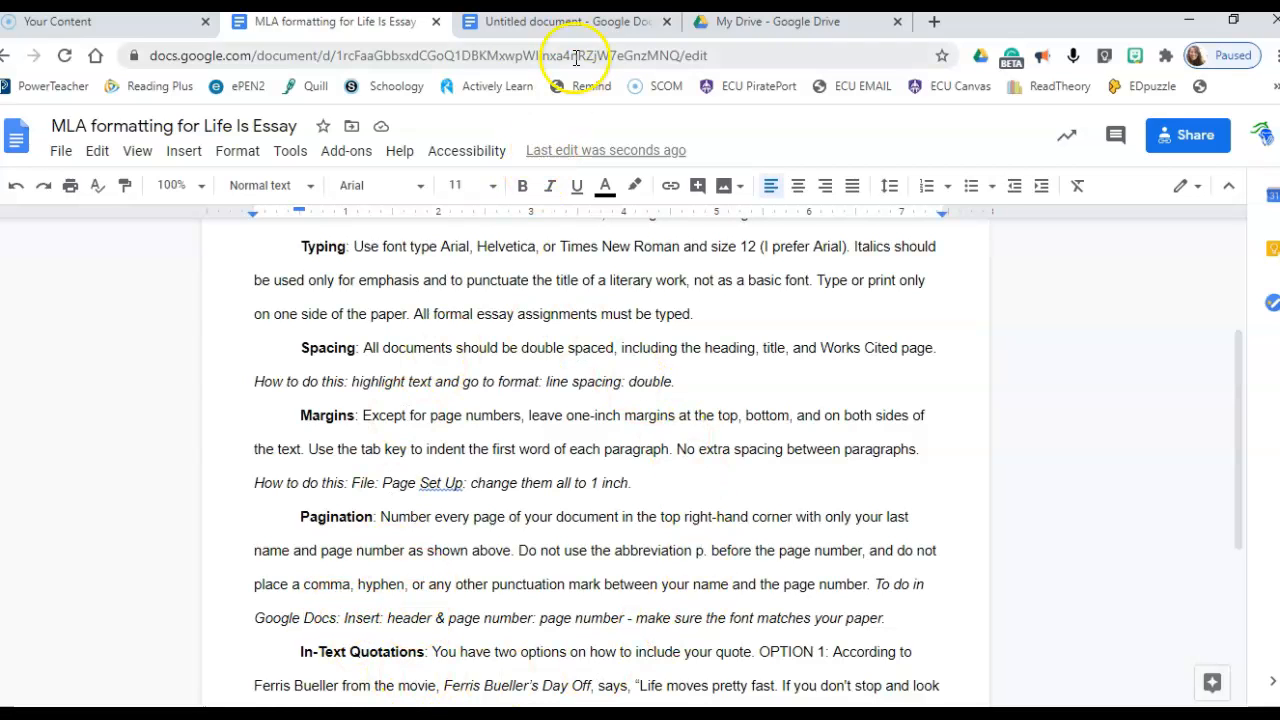
Rename the blank untitled document to the student's surname followed by 'Life Is'
left_click(571, 22)
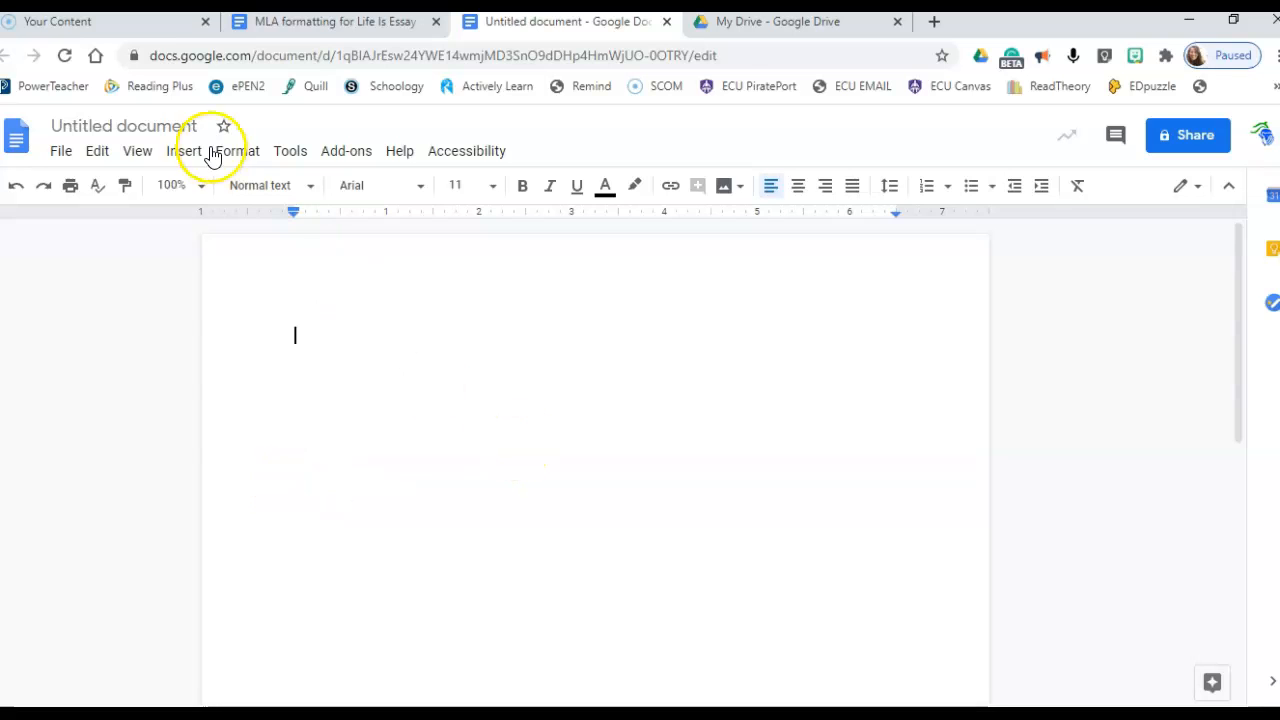
left_click(180, 125)
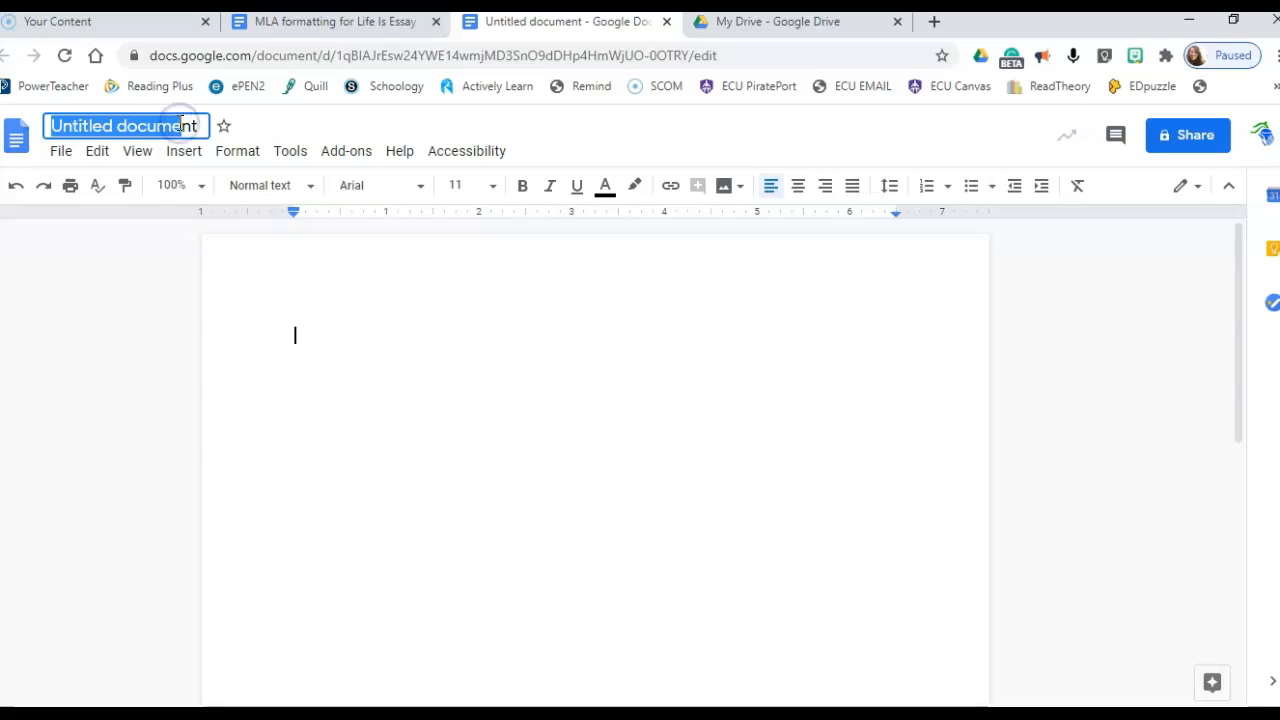
type("ScientLife Is")
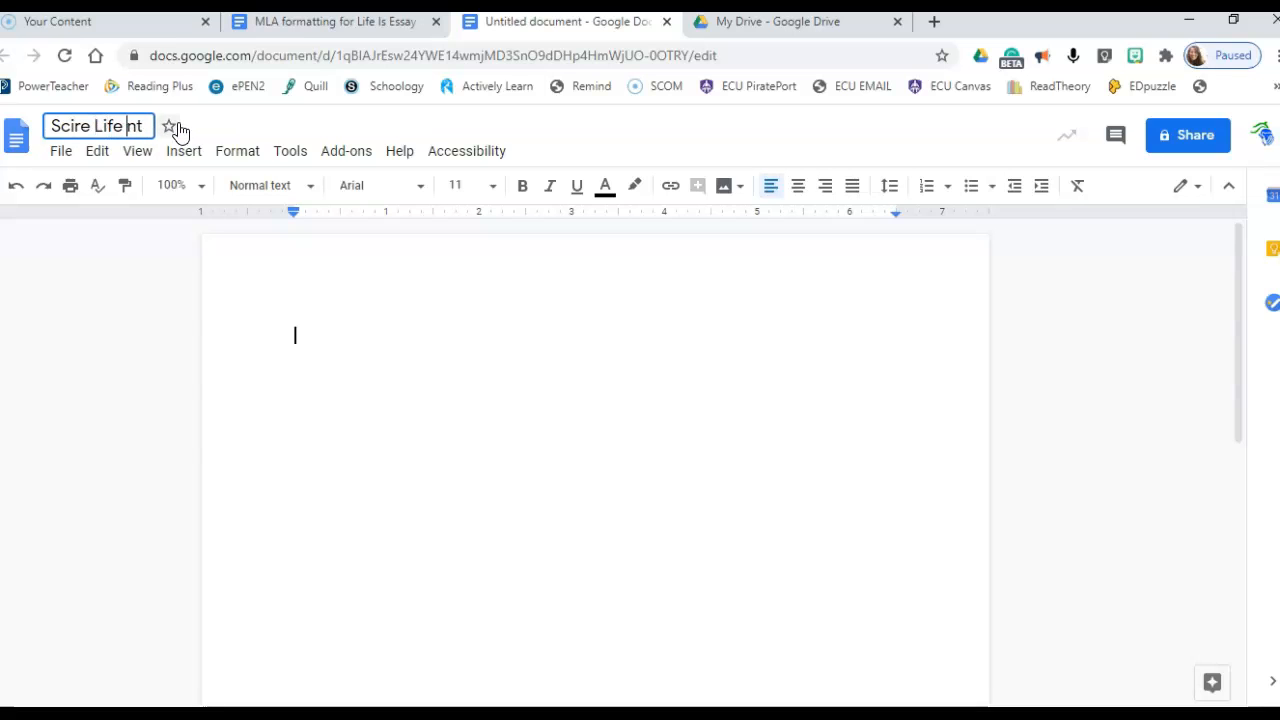
key("Delete")
key("Delete")
left_click(311, 343)
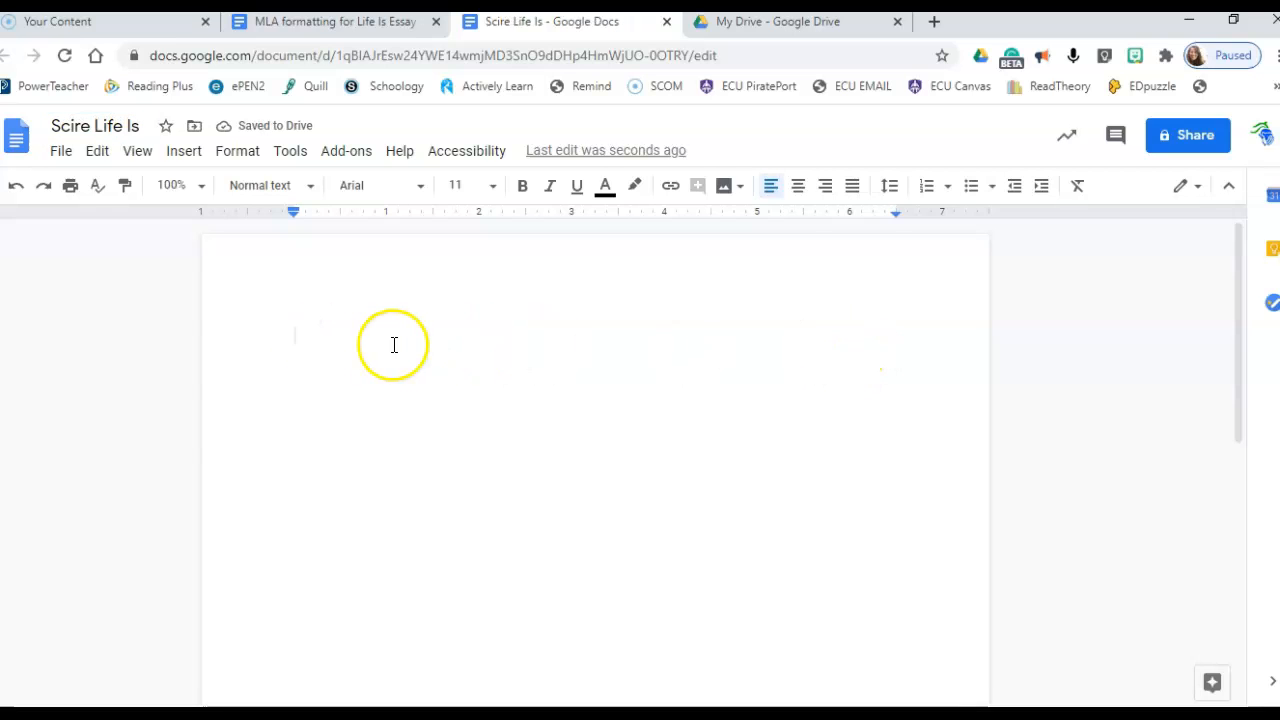
Set double line spacing and Times New Roman at size 12 on the blank page
left_click(888, 195)
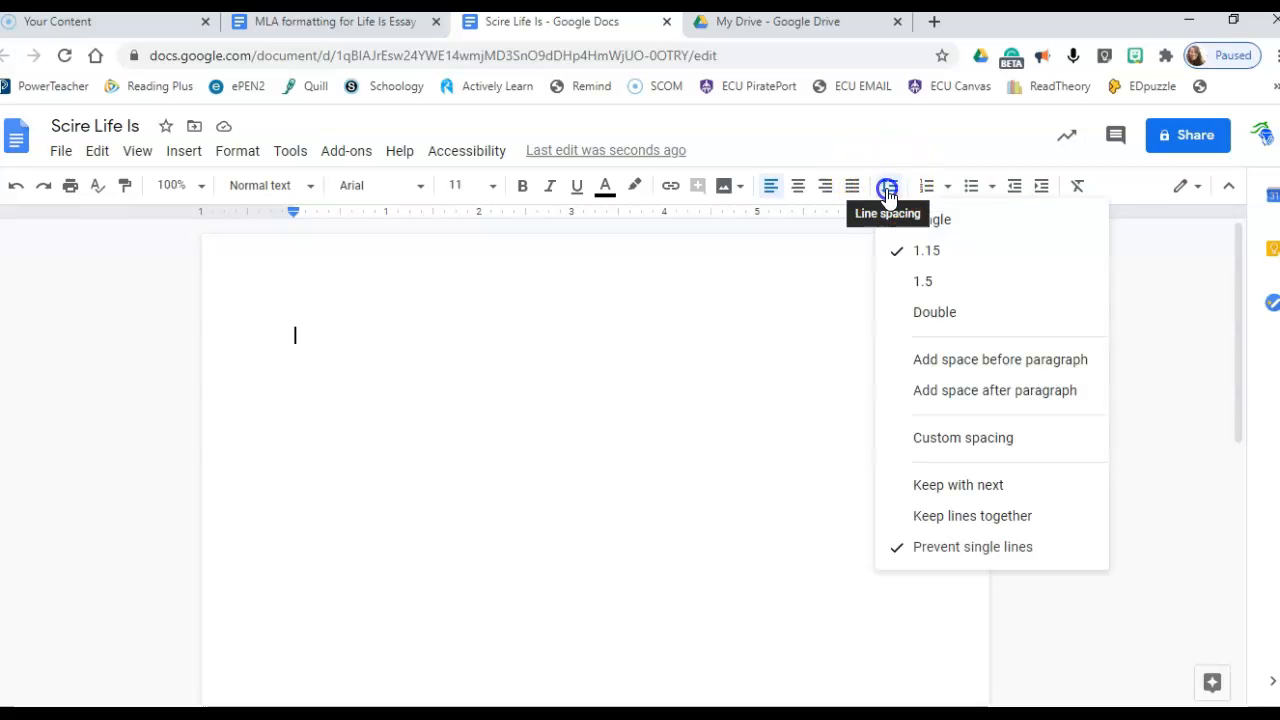
left_click(912, 315)
left_click(434, 363)
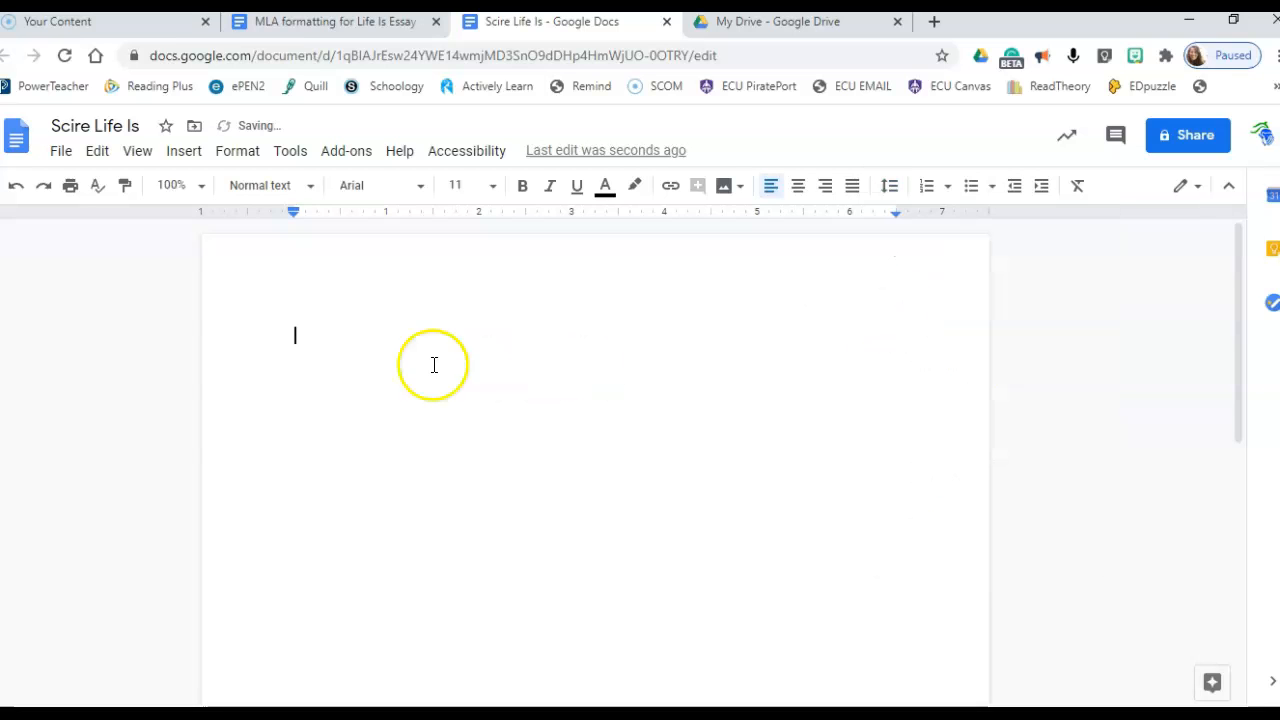
left_click(291, 363)
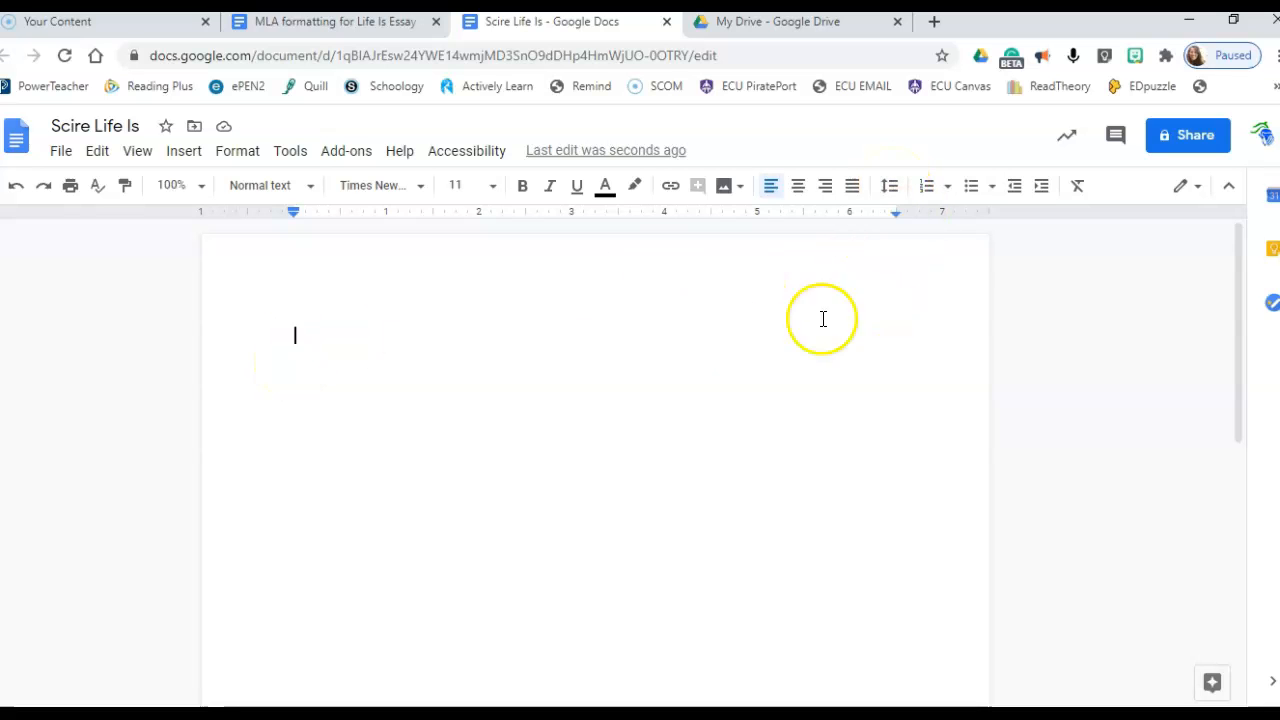
left_click(419, 192)
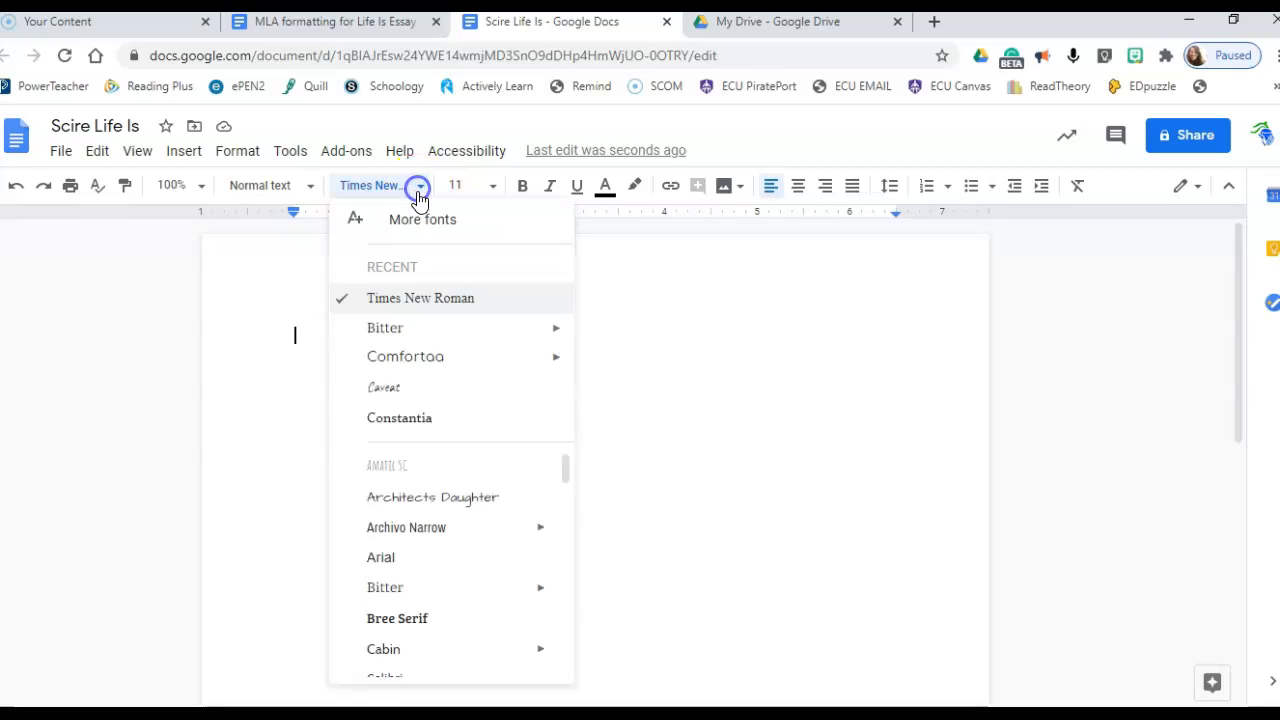
left_click(405, 300)
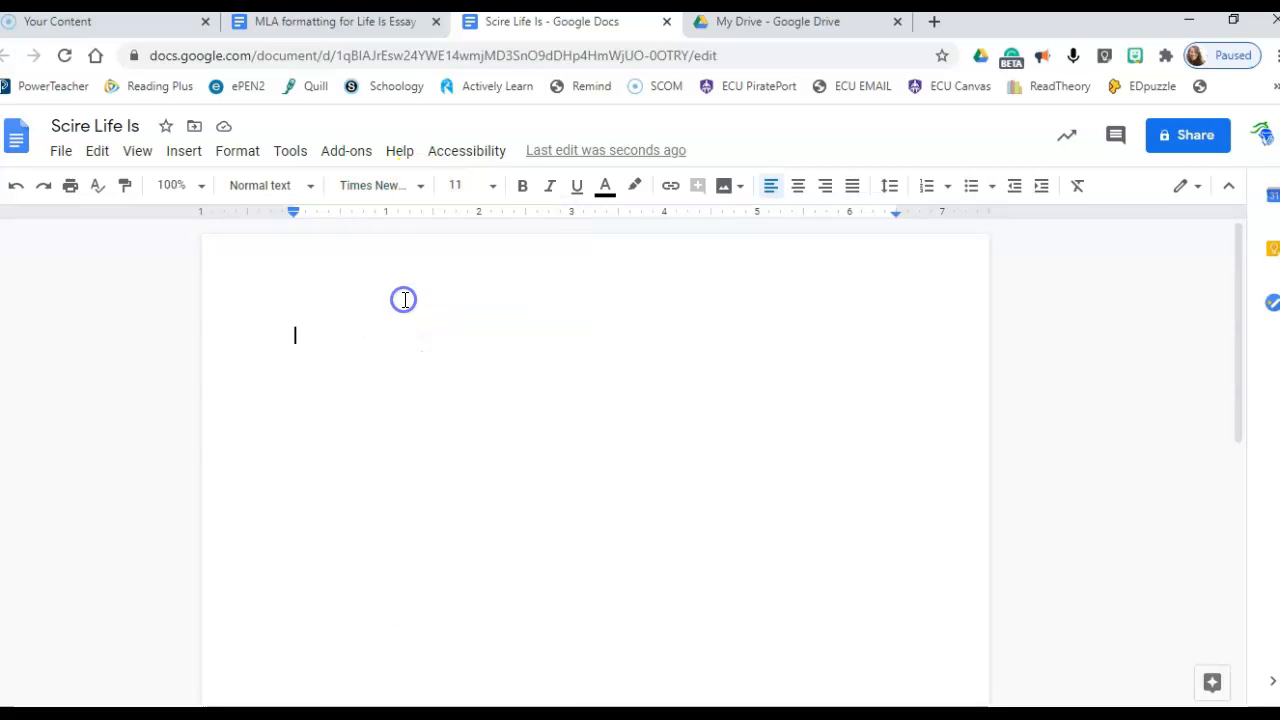
left_click(492, 192)
left_click(463, 345)
Type the teachers' names, then 'English, Period 2', correcting the misspelled 'English'
type("Melissa Scire ")
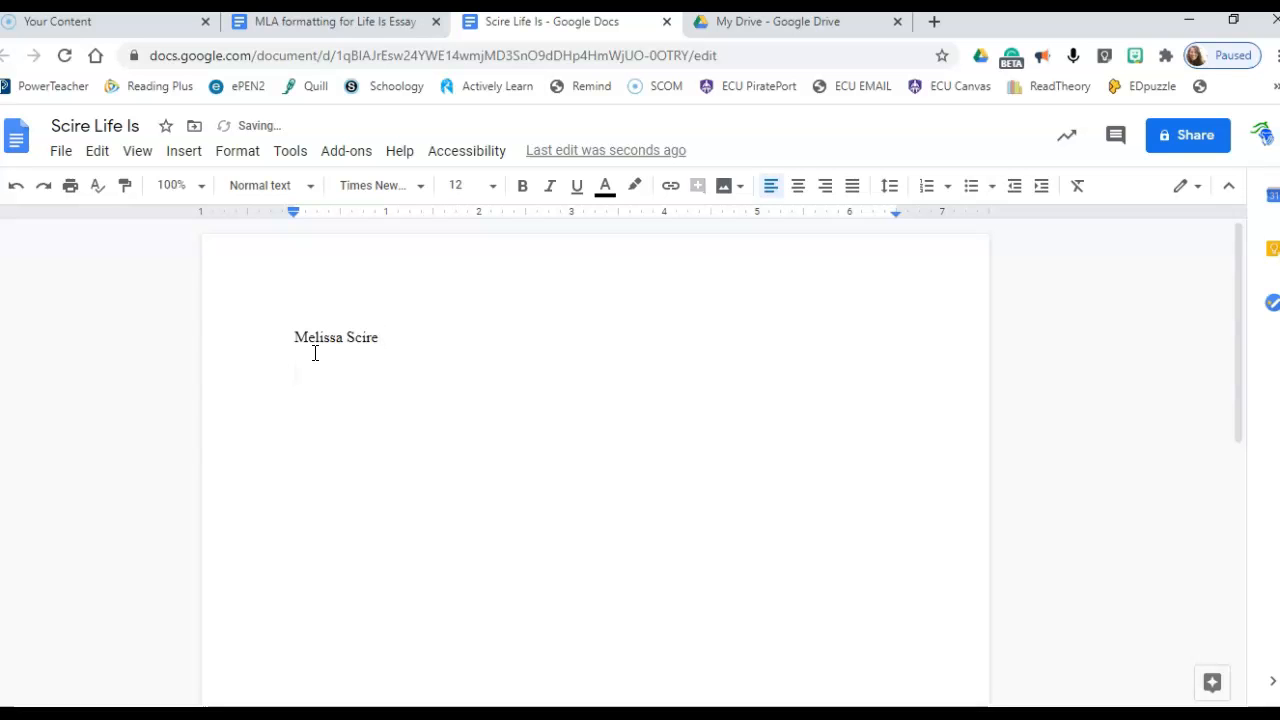
type("Mrs. Cavicchia & Mrs. Scire")
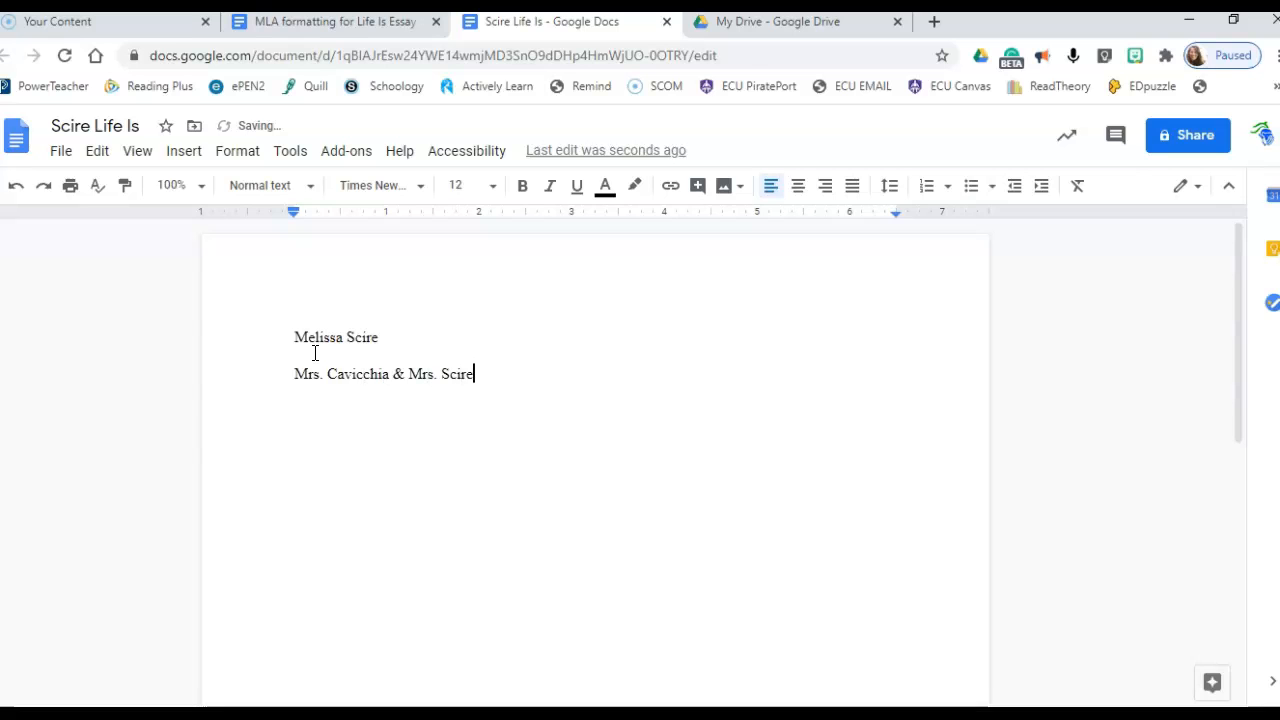
key("Return")
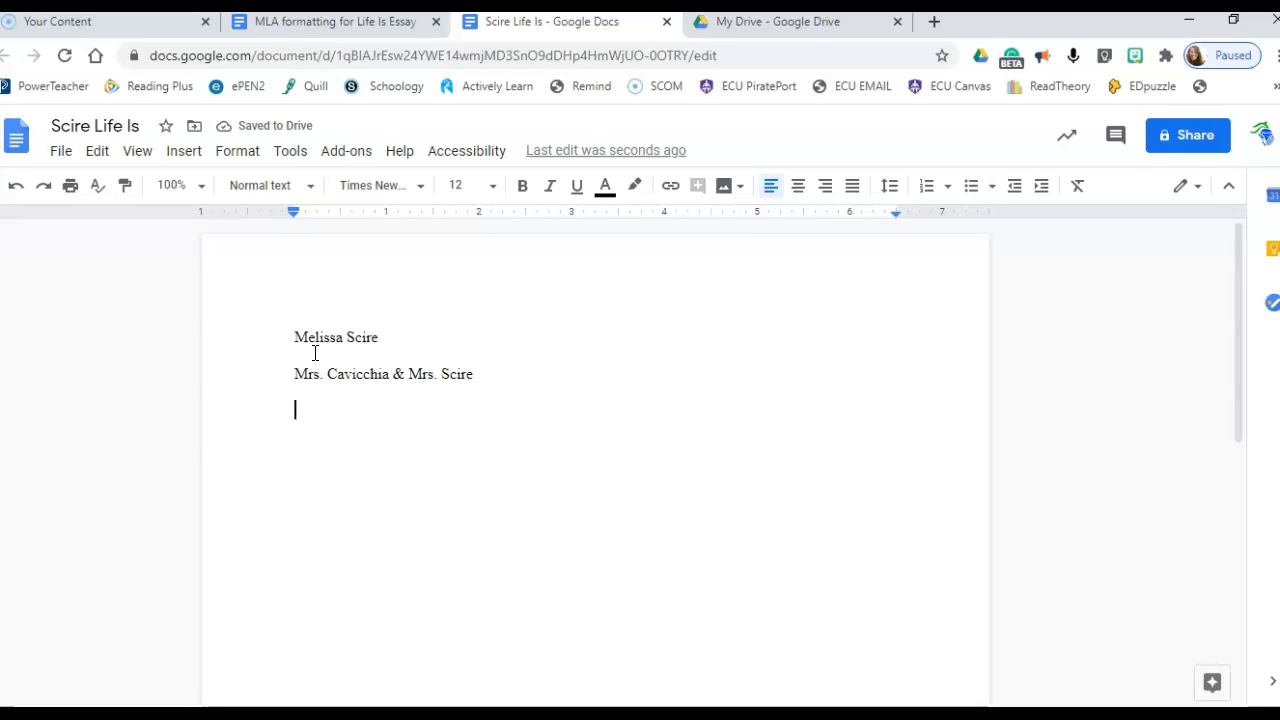
type("Englihs, Period 2")
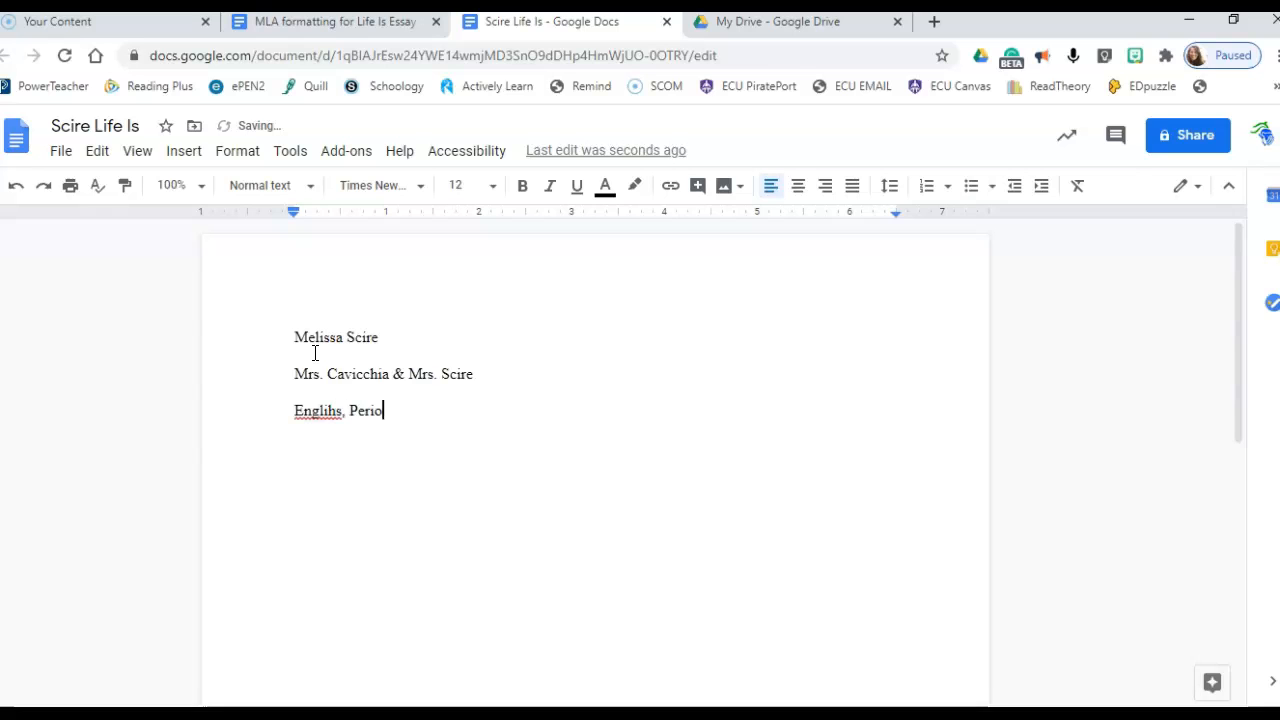
left_click(328, 418)
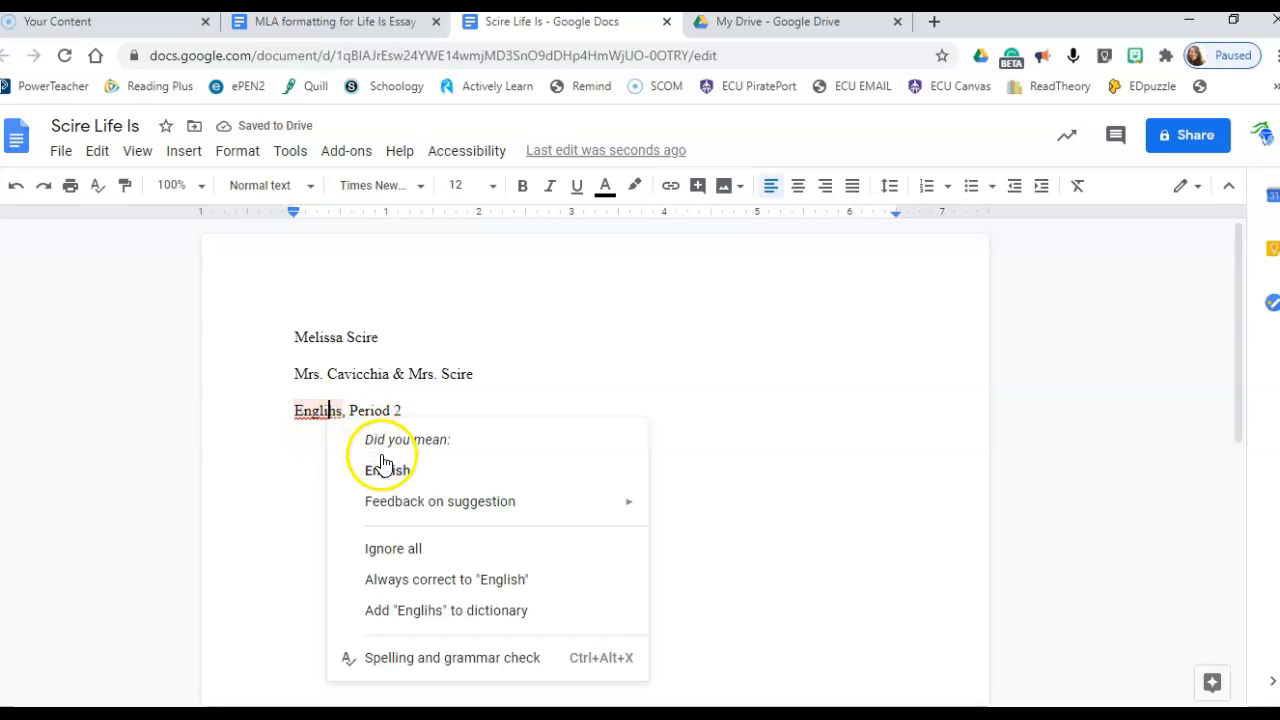
left_click(383, 458)
type(",")
left_click(414, 411)
Add the date line '28 August 2020' and start a new line below it
key("Return")
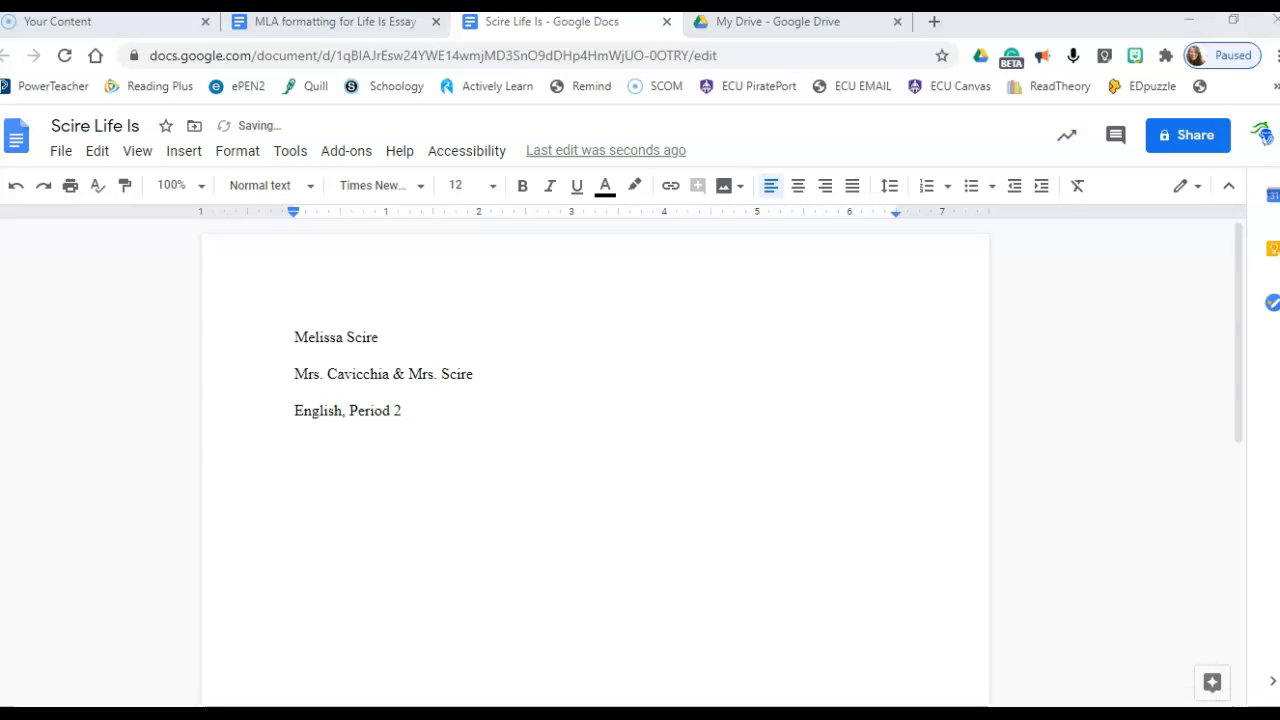
left_click(1190, 702)
left_click(1190, 702)
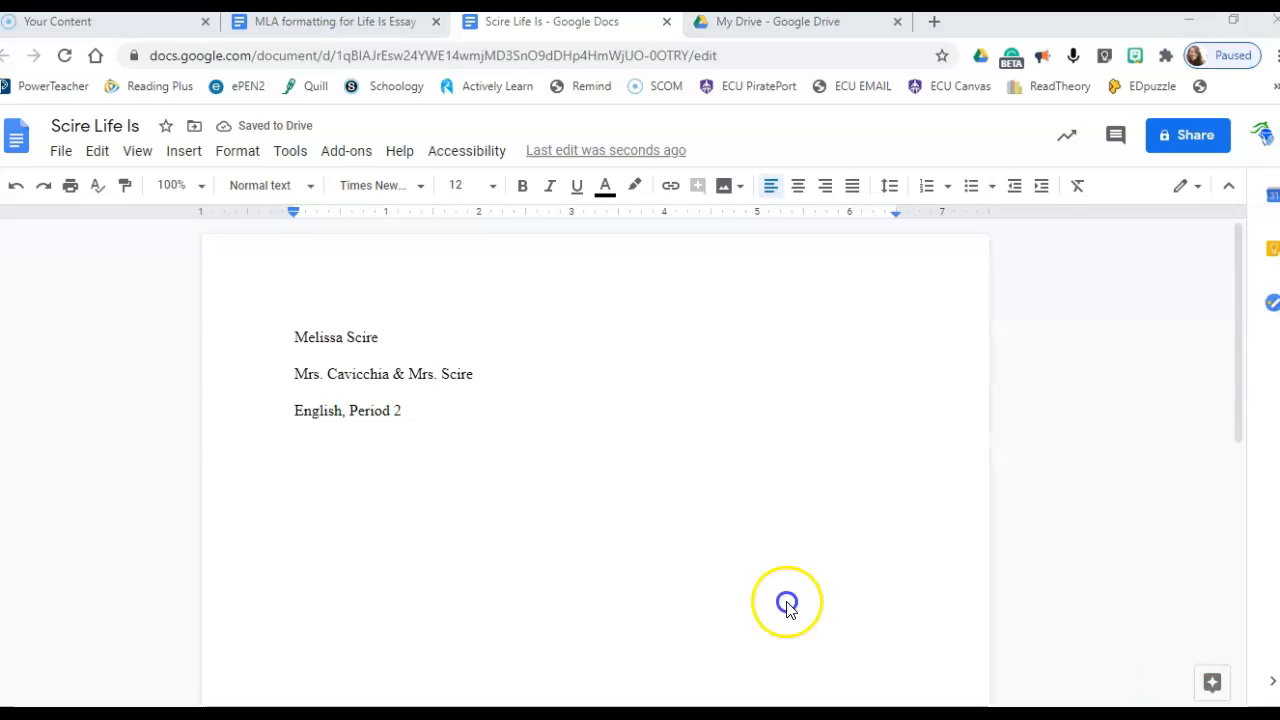
left_click(305, 450)
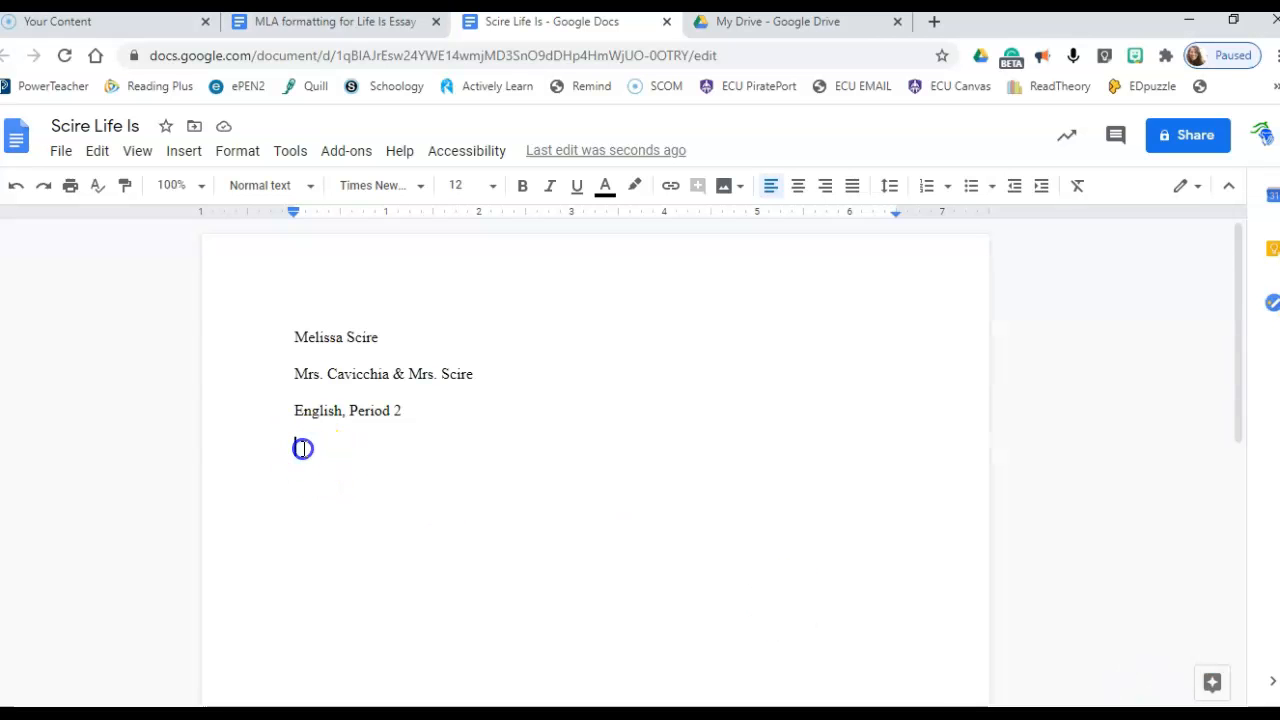
type("28 August 2020")
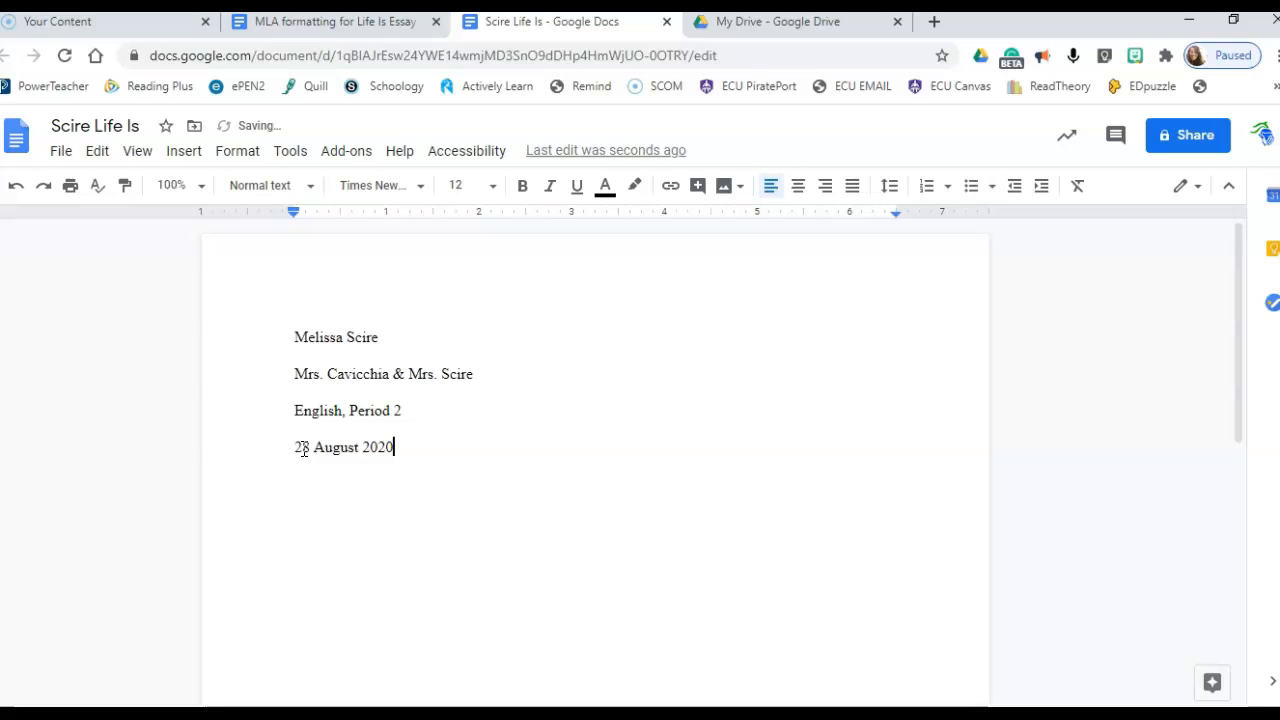
key("Return")
Center the line below the date and type 'Title' on it
left_click(800, 192)
type("Title")
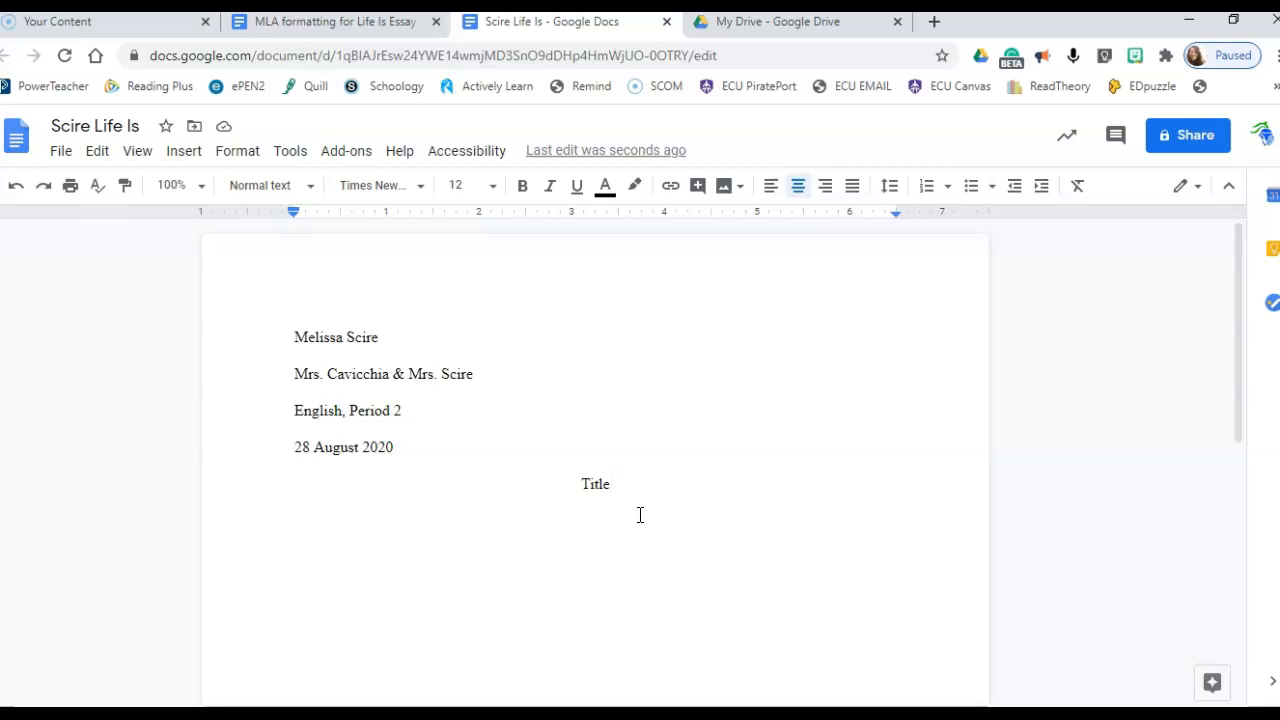
Insert top-right page numbers and type the student's surname before the 1
left_click(187, 156)
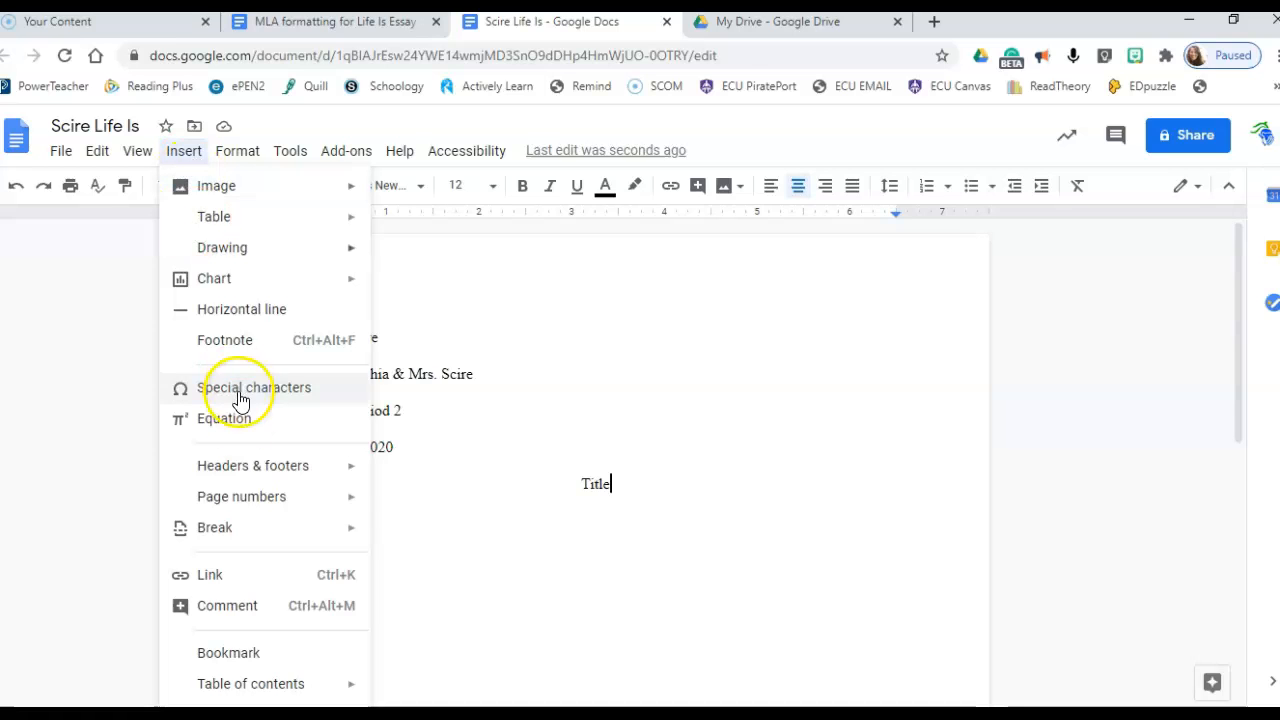
mouse_move(245, 507)
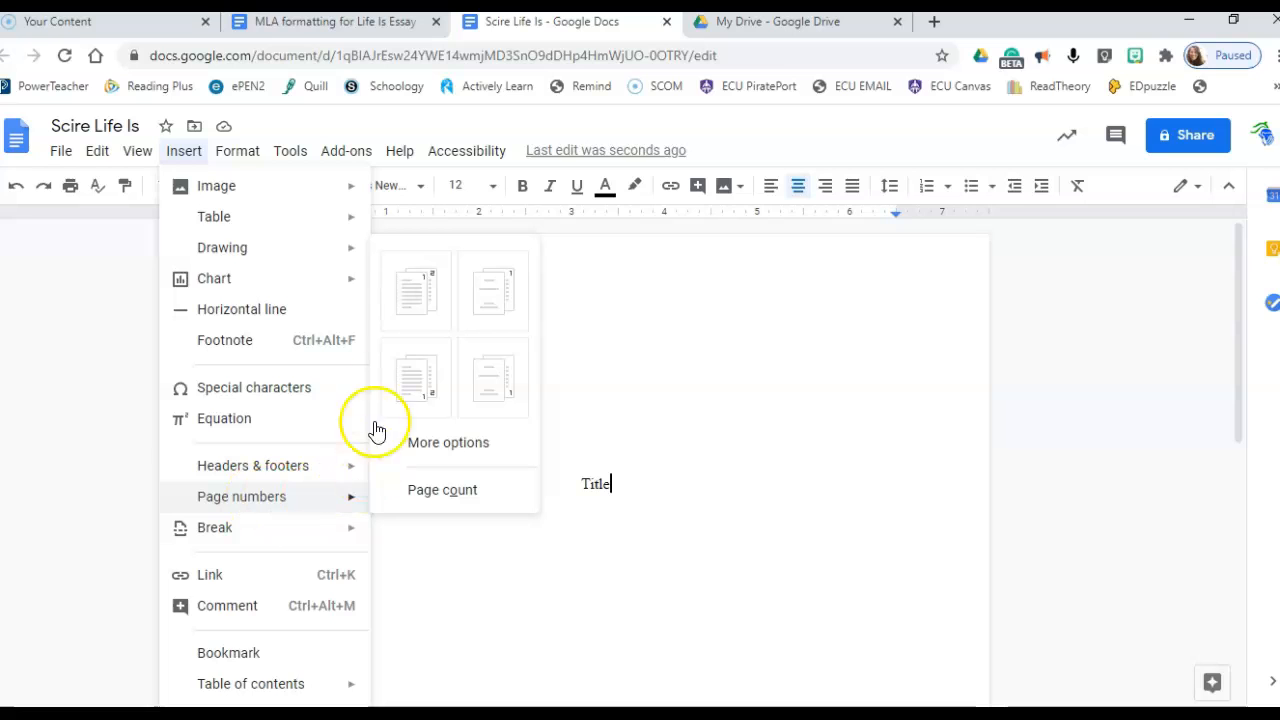
left_click(423, 293)
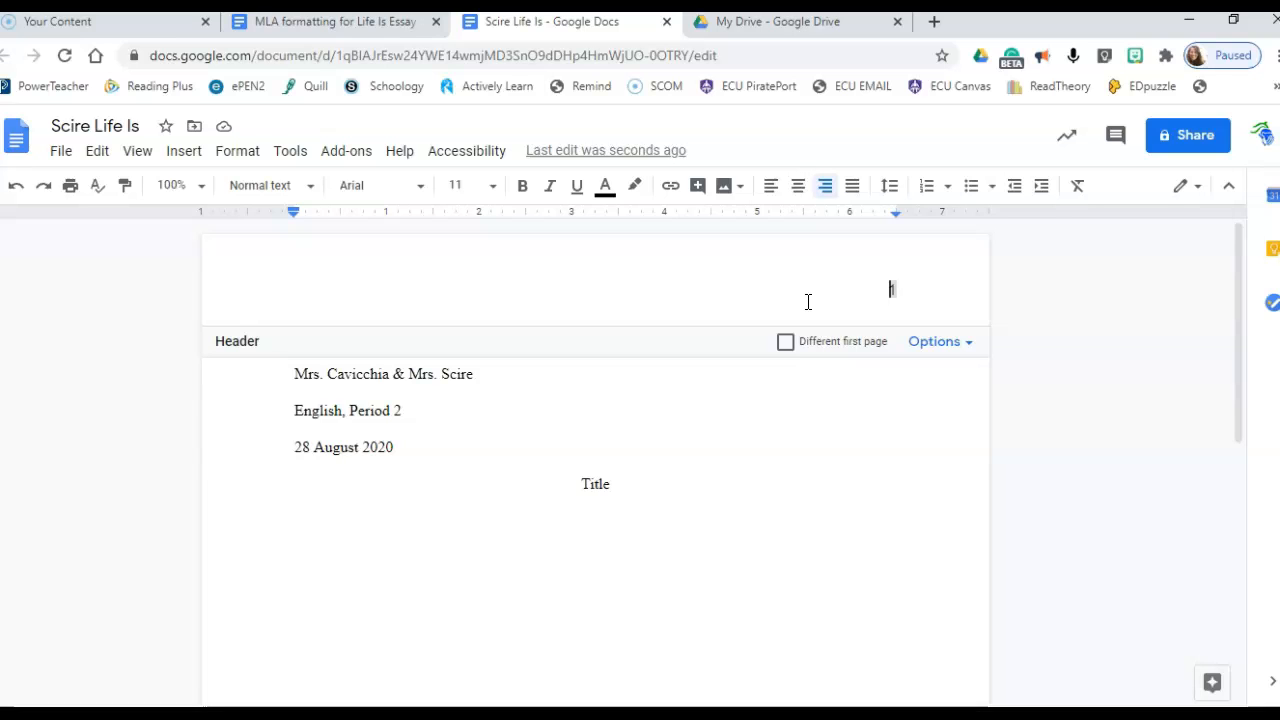
type("Scire")
Format the header's surname and page number as Times New Roman, size 12
left_click_drag(847, 289, 904, 289)
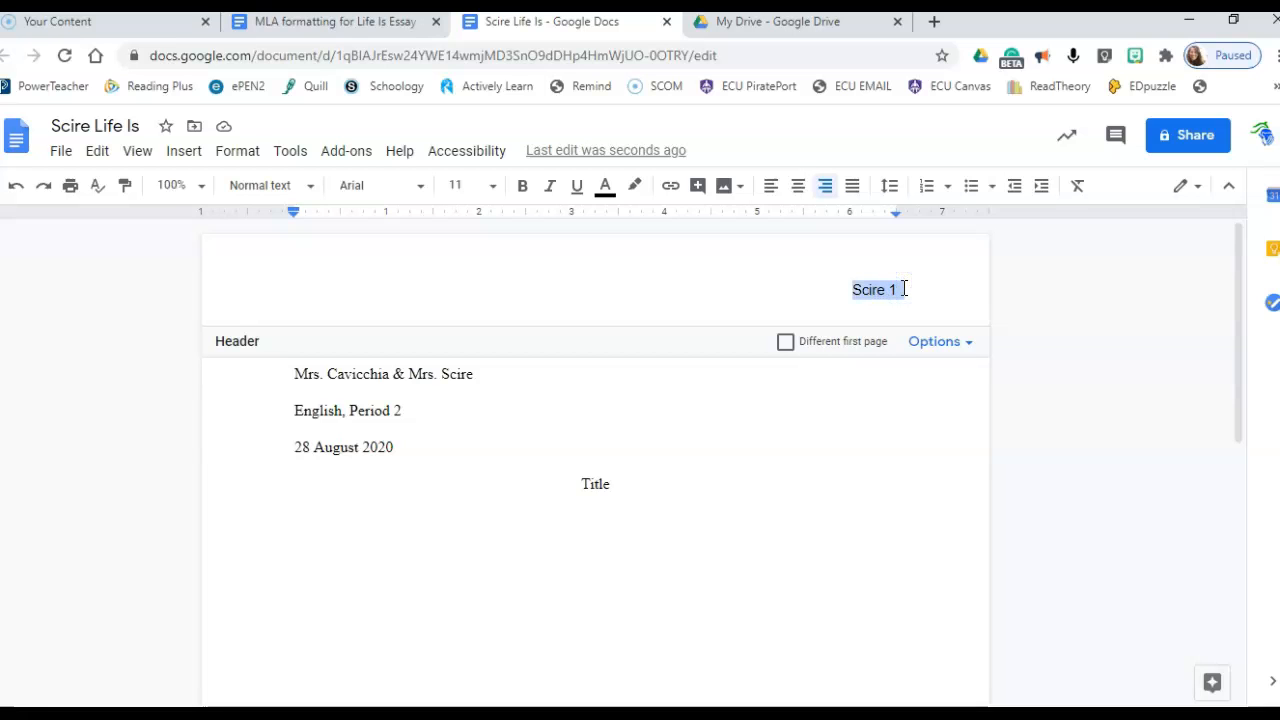
left_click(420, 186)
left_click(430, 298)
left_click(490, 186)
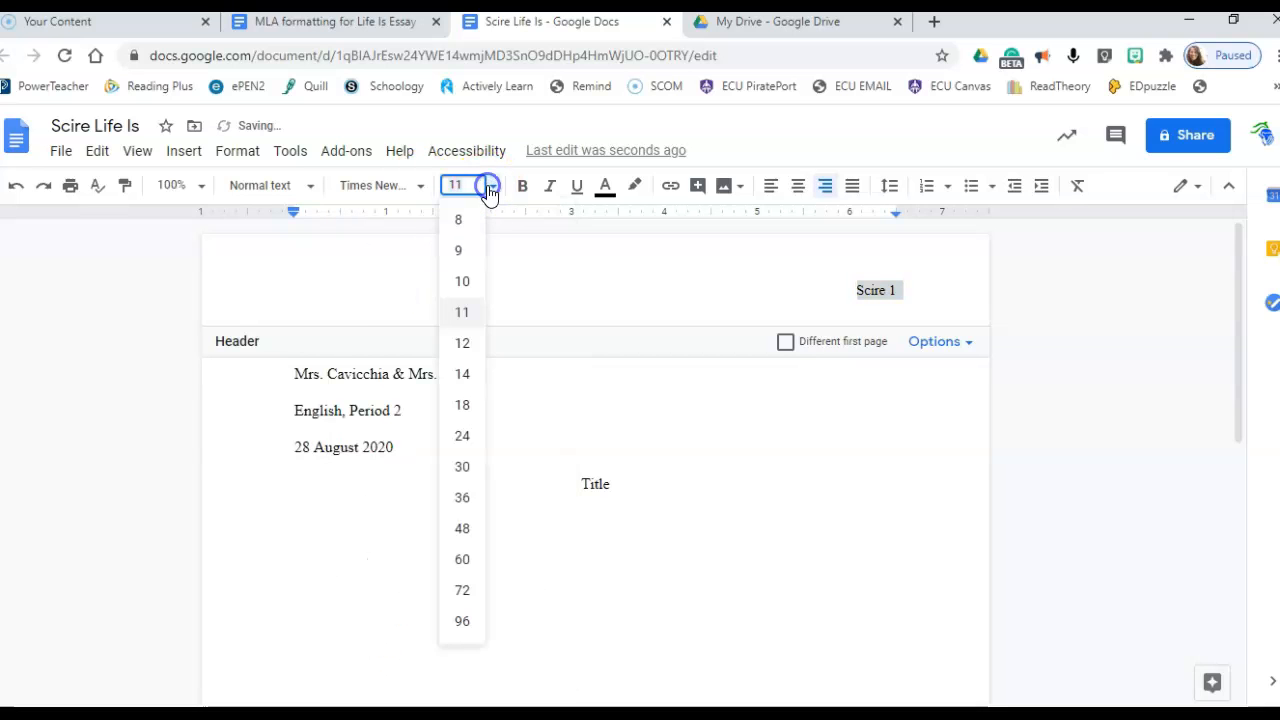
left_click(462, 343)
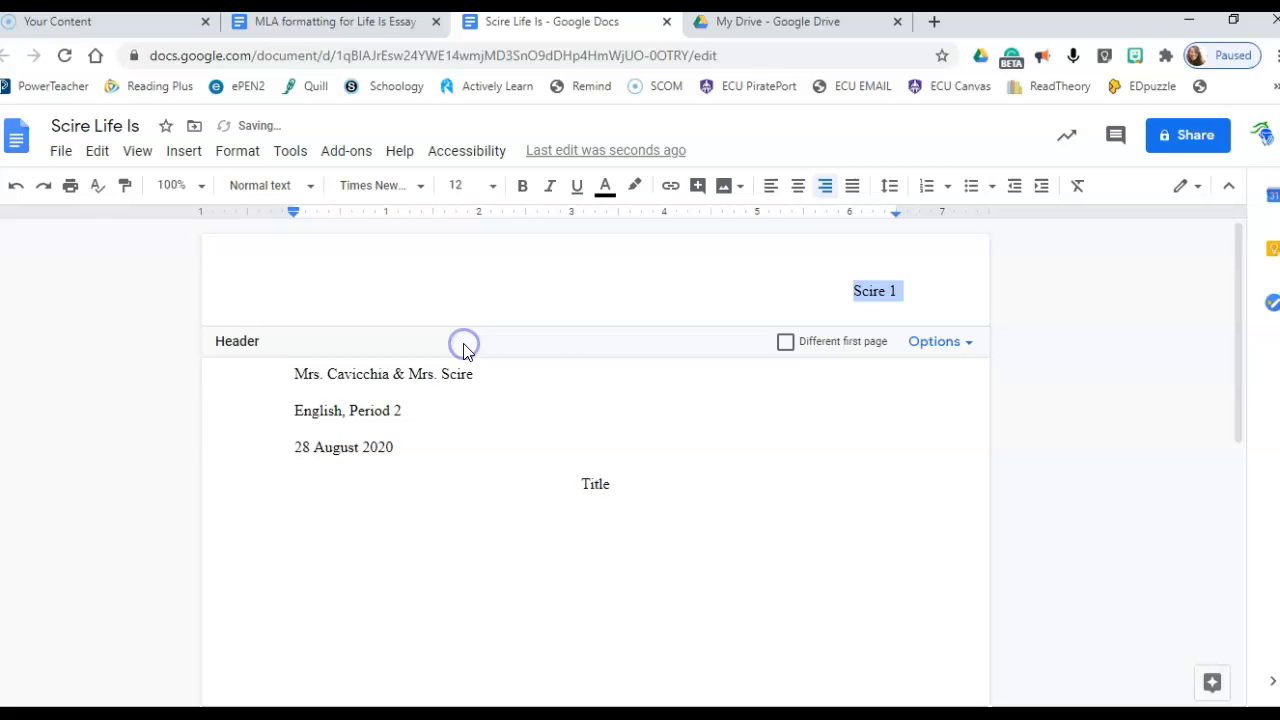
left_click(752, 431)
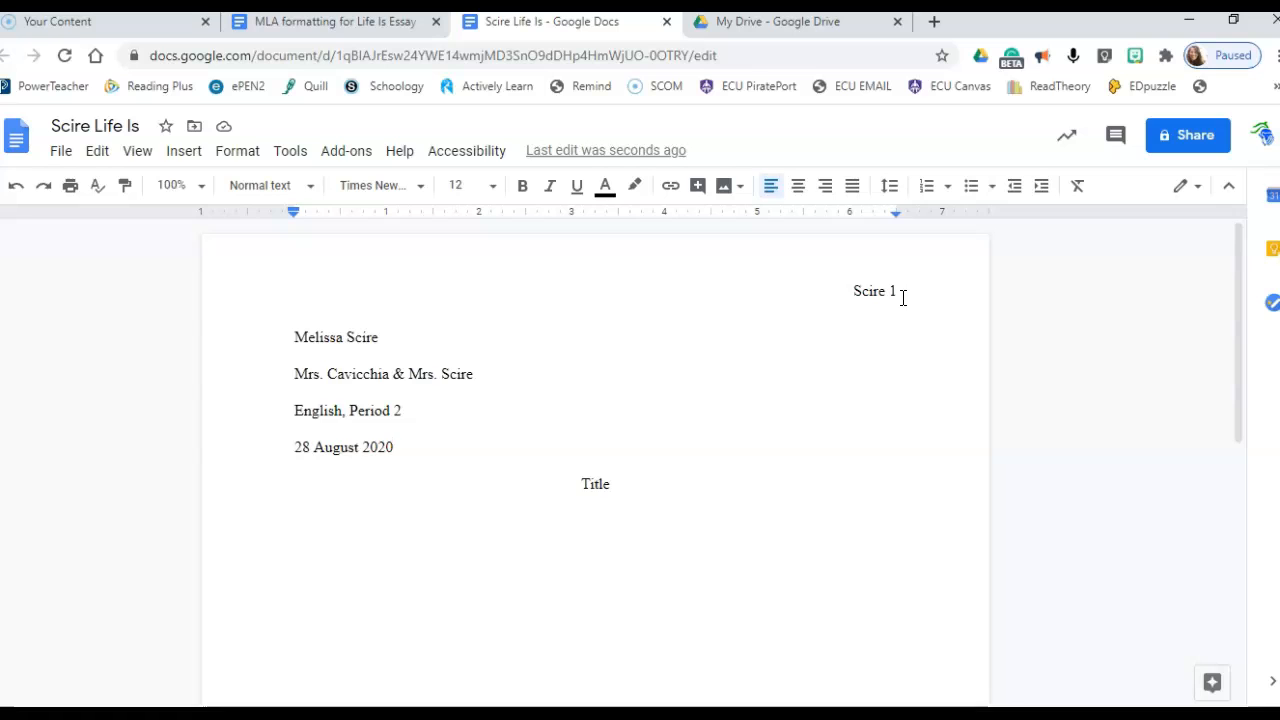
Add a left-aligned line below Title reading 'Control-Shift- V', fixing its capitalization
left_click(487, 558)
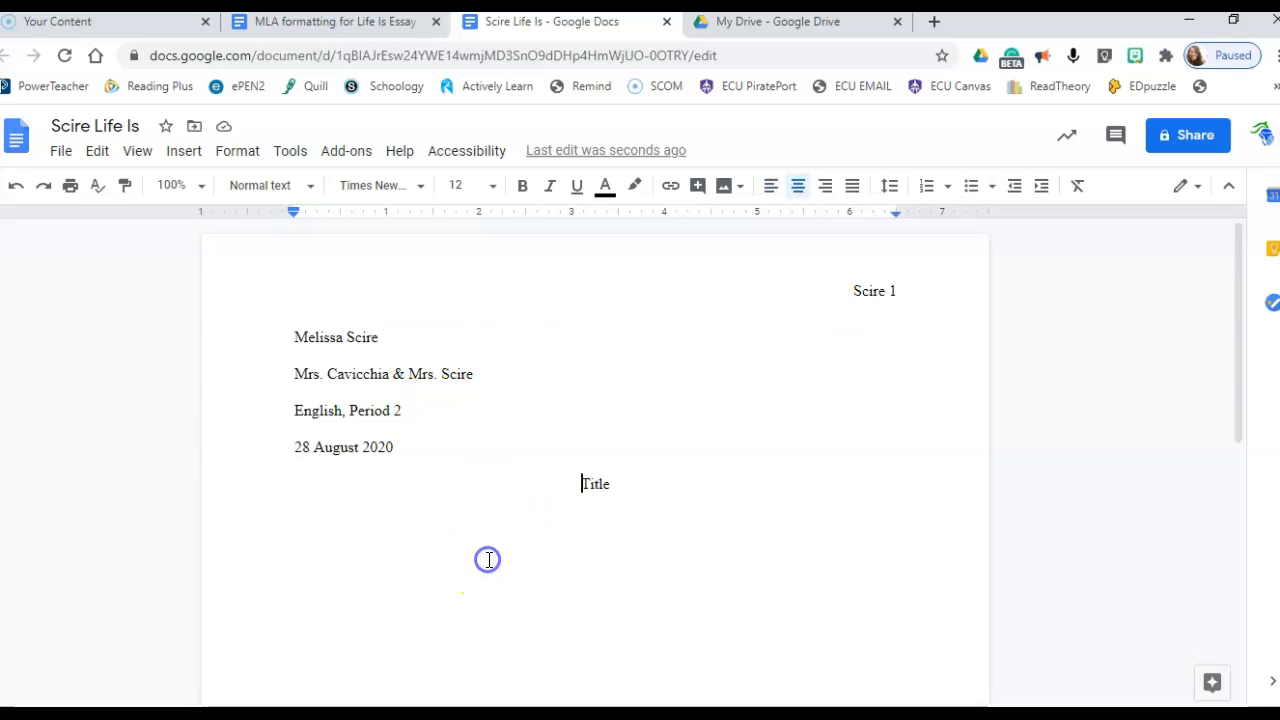
left_click(614, 489)
key("Return")
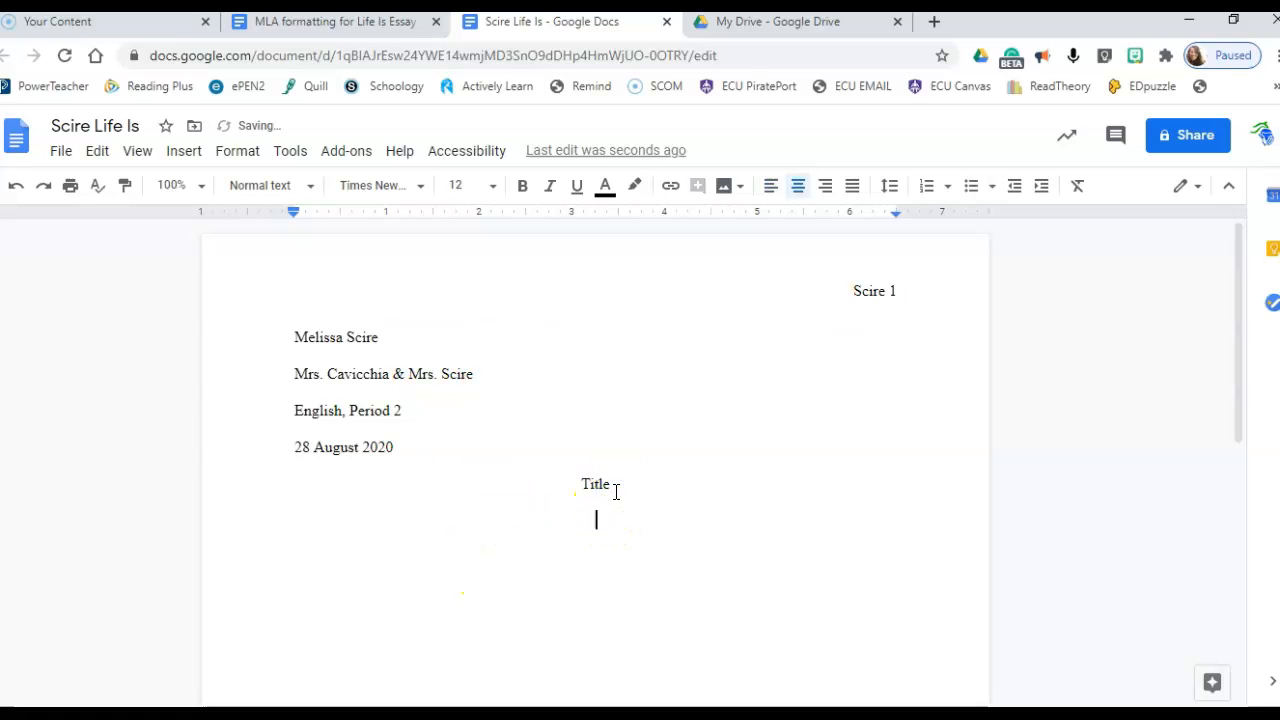
left_click(771, 187)
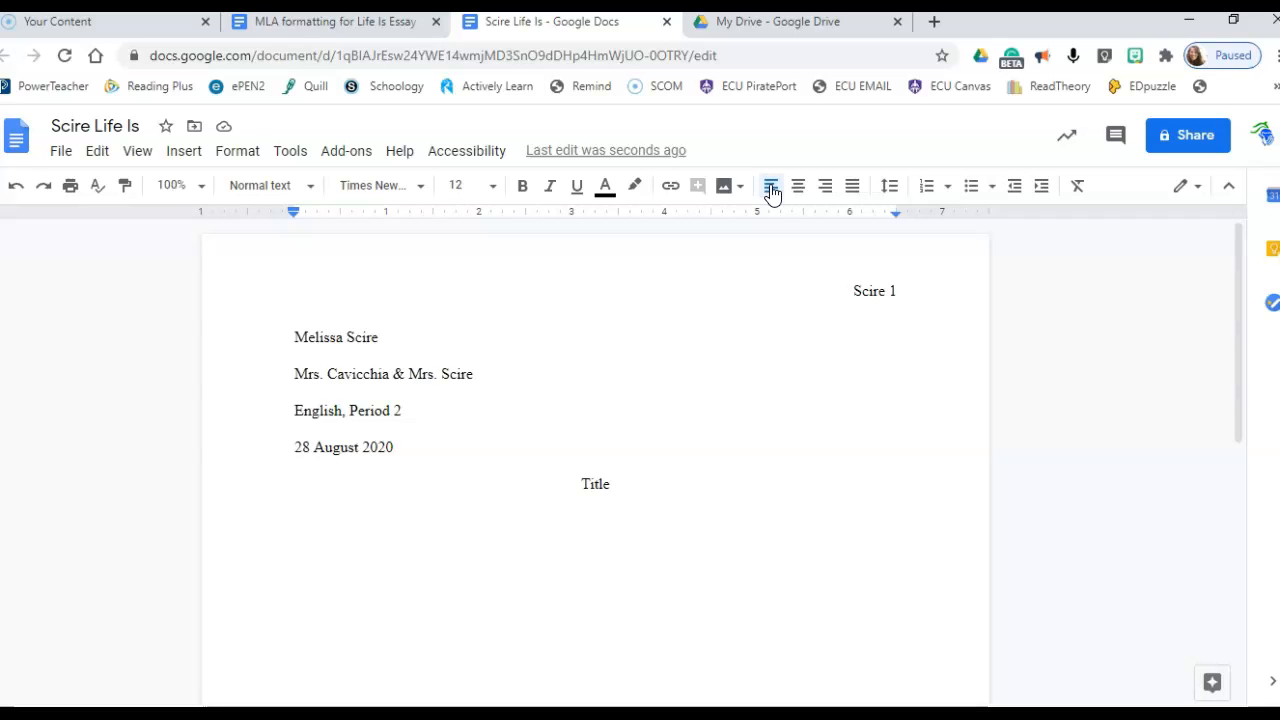
type("COntrol-Shift")
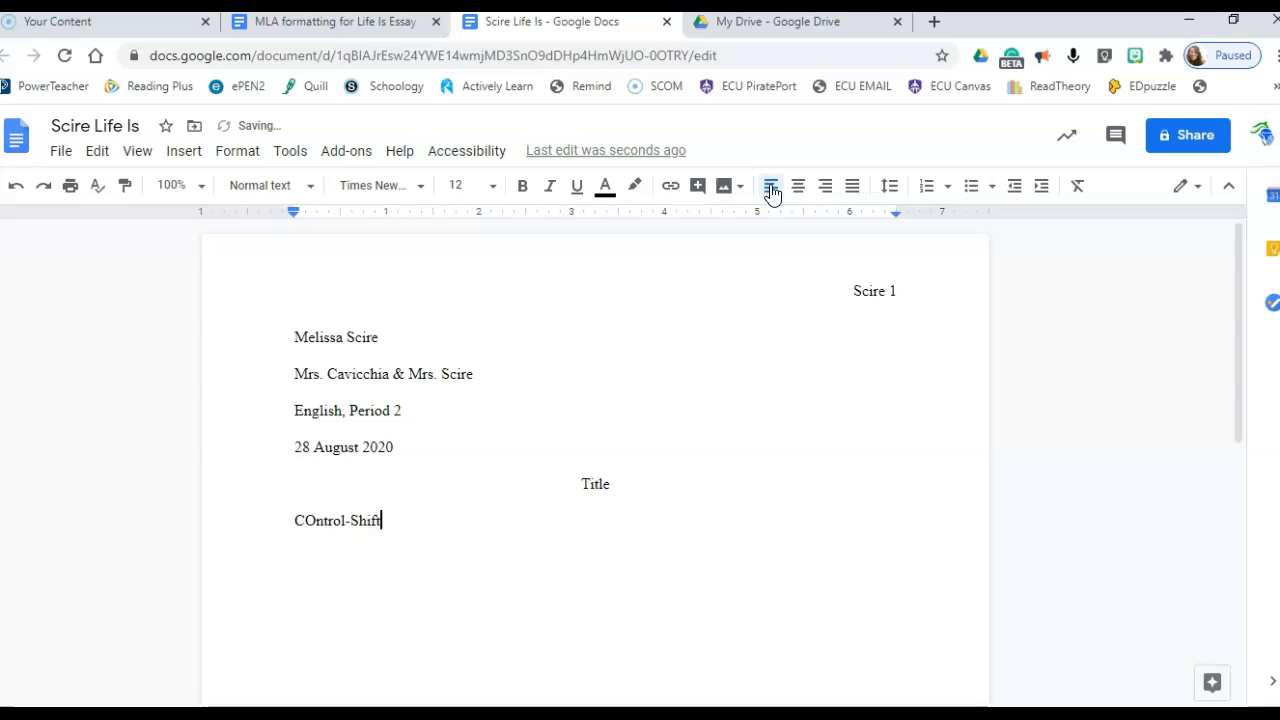
type("- V")
left_click(314, 520)
key("BackSpace")
type("o")
left_click(341, 520)
Put 'Copy and Paste from outline by using this:' on its own line above the shortcut
left_click(289, 524)
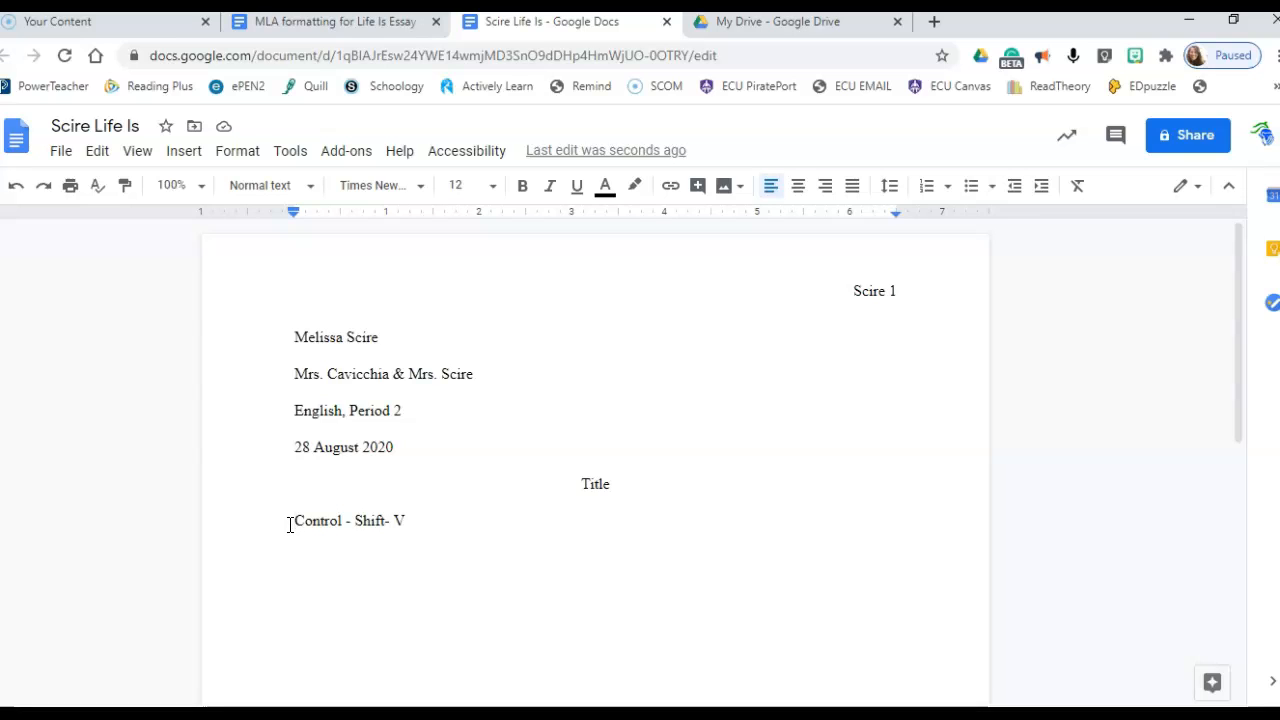
type("Copy and Paste from outline by using this:")
key("Return")
key("Return")
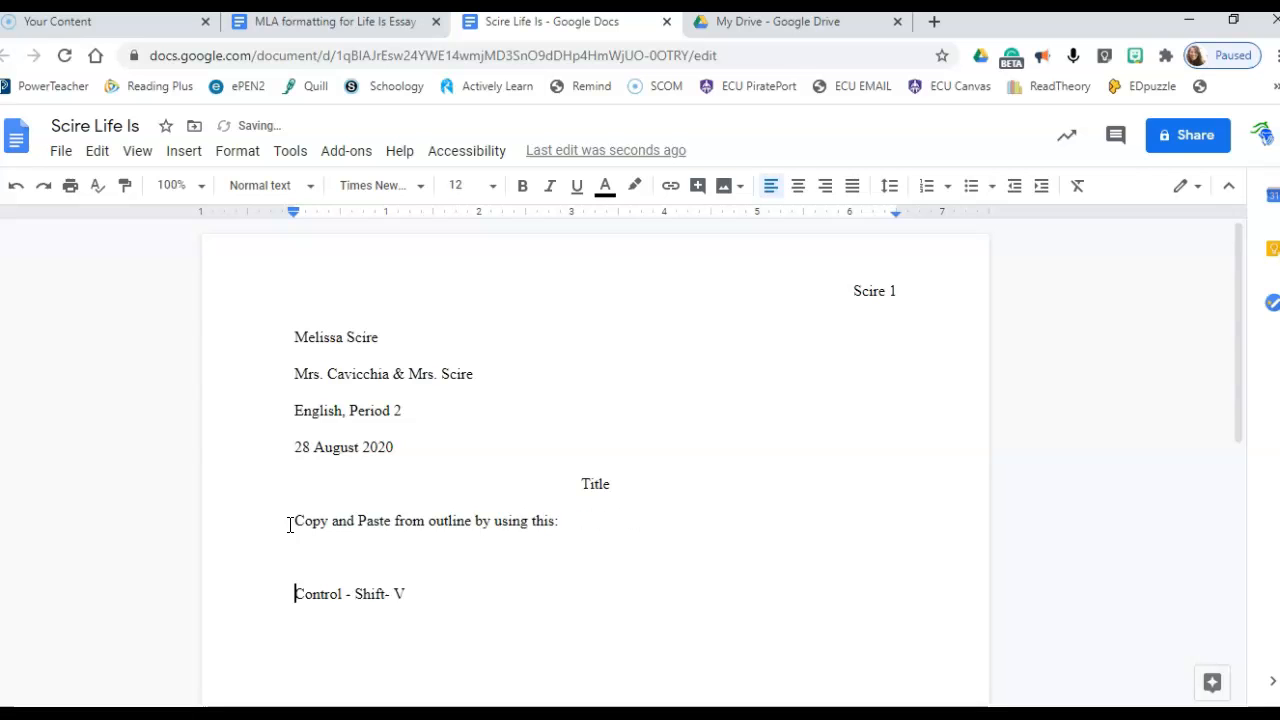
key("BackSpace")
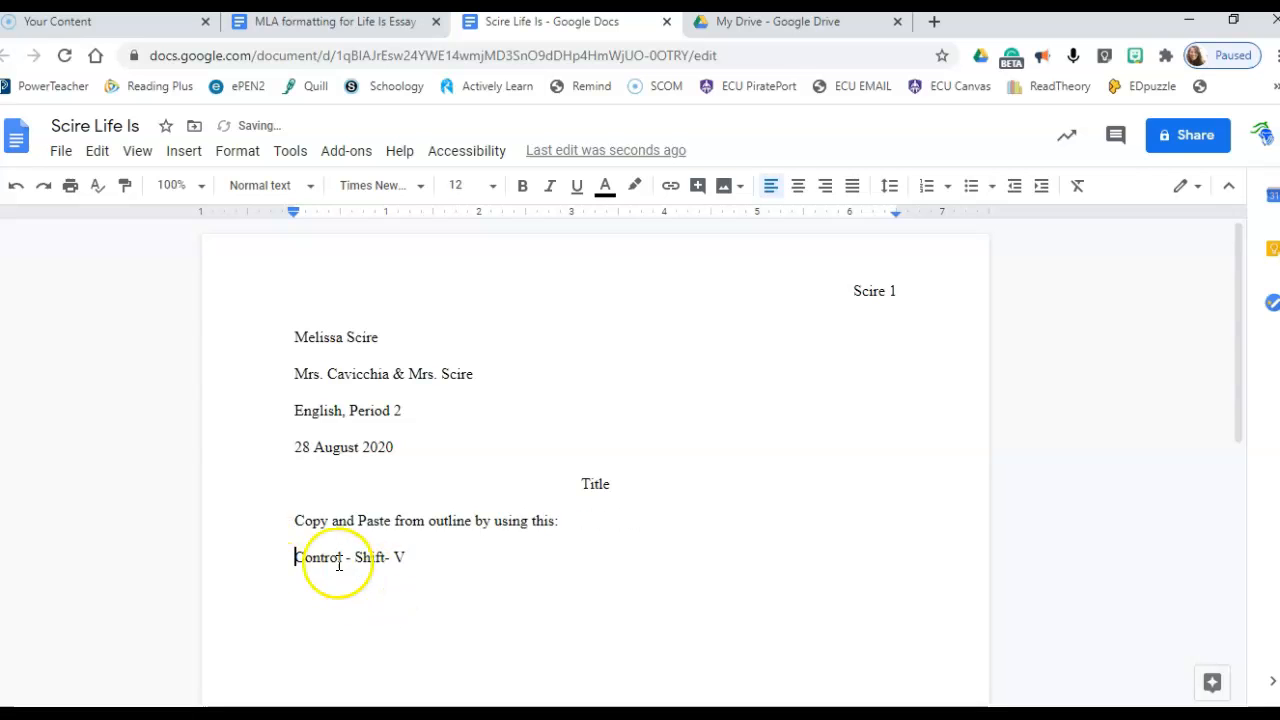